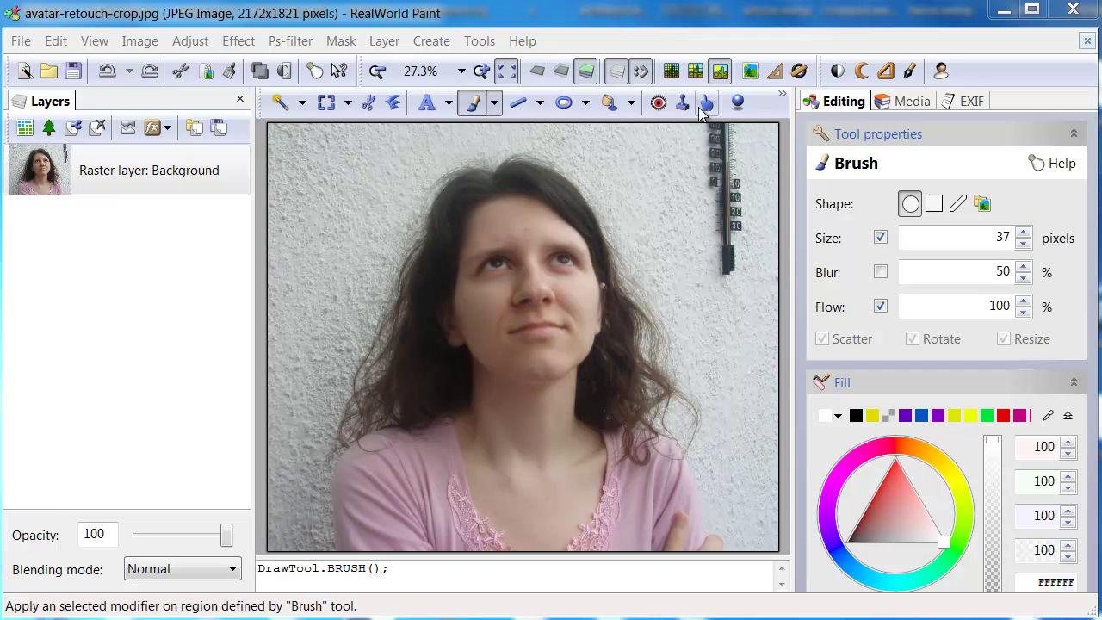
Clone dark hair over the ear on the left of the face with the Clone brush, sampling from the hair below it
{"action": "left_click", "coordinate": [685, 105]}
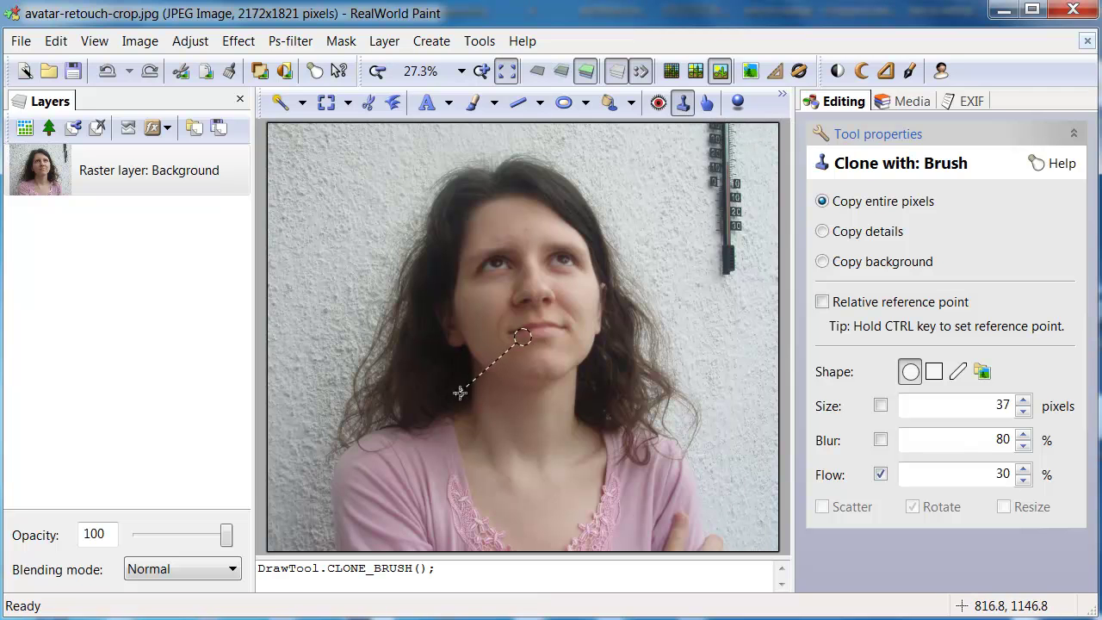
{"action": "scroll", "coordinate": [457, 371], "scroll_direction": "up", "scroll_amount": 3}
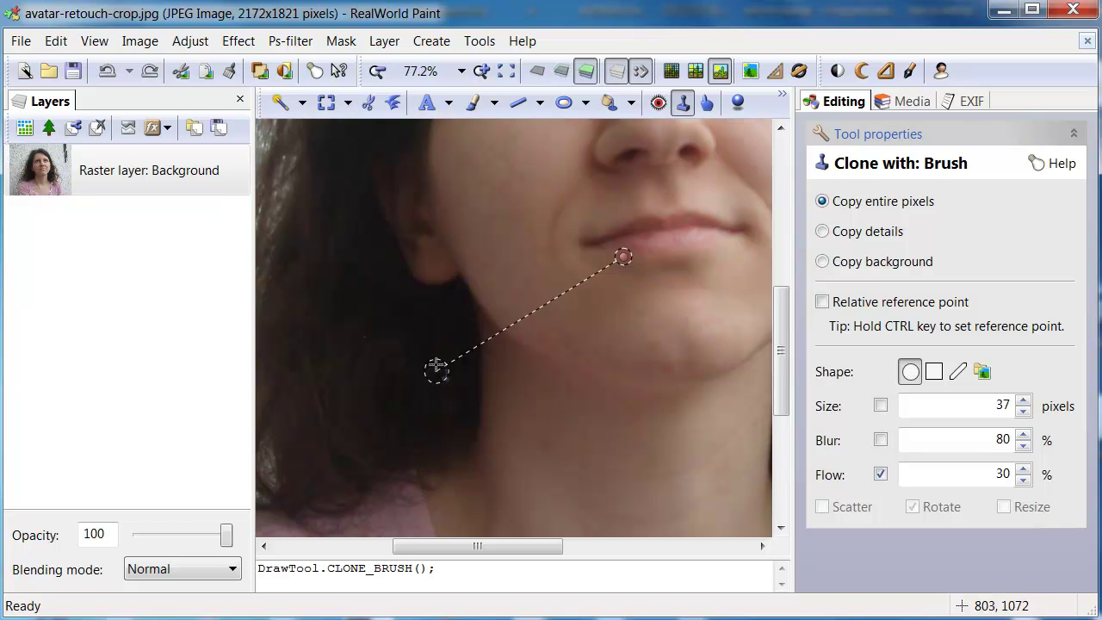
{"action": "left_click", "coordinate": [436, 371], "text": "ctrl"}
{"action": "mouse_move", "coordinate": [448, 279]}
{"action": "left_mouse_down"}
{"action": "mouse_move", "coordinate": [422, 239]}
{"action": "mouse_move", "coordinate": [446, 277]}
{"action": "mouse_move", "coordinate": [425, 258]}
{"action": "mouse_move", "coordinate": [427, 286]}
{"action": "left_mouse_up"}
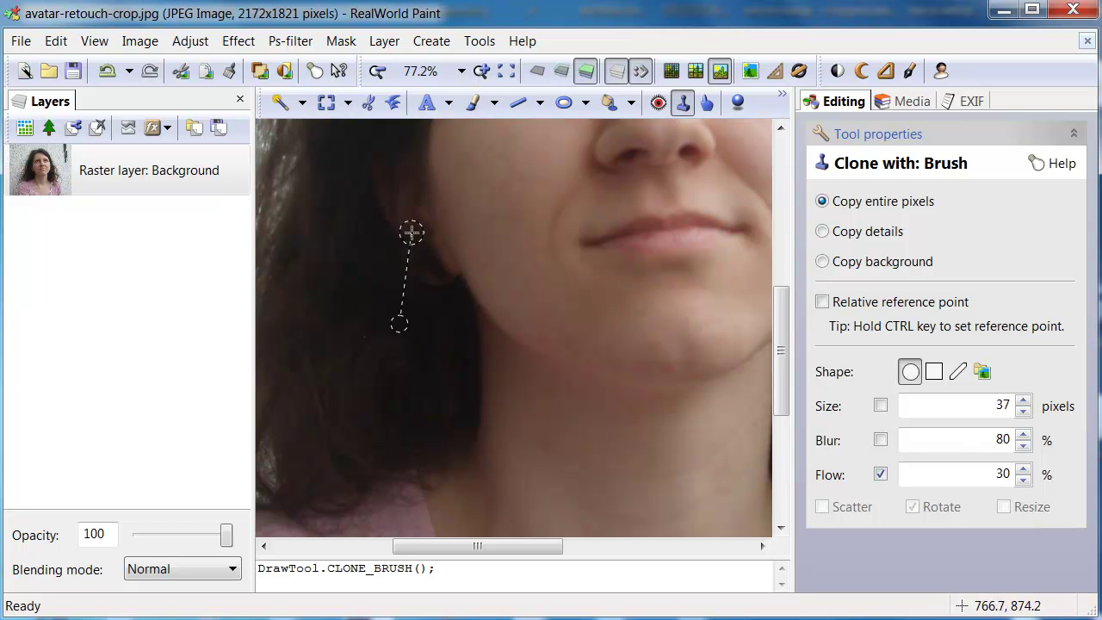
{"action": "left_click_drag", "start_coordinate": [393, 222], "coordinate": [393, 222]}
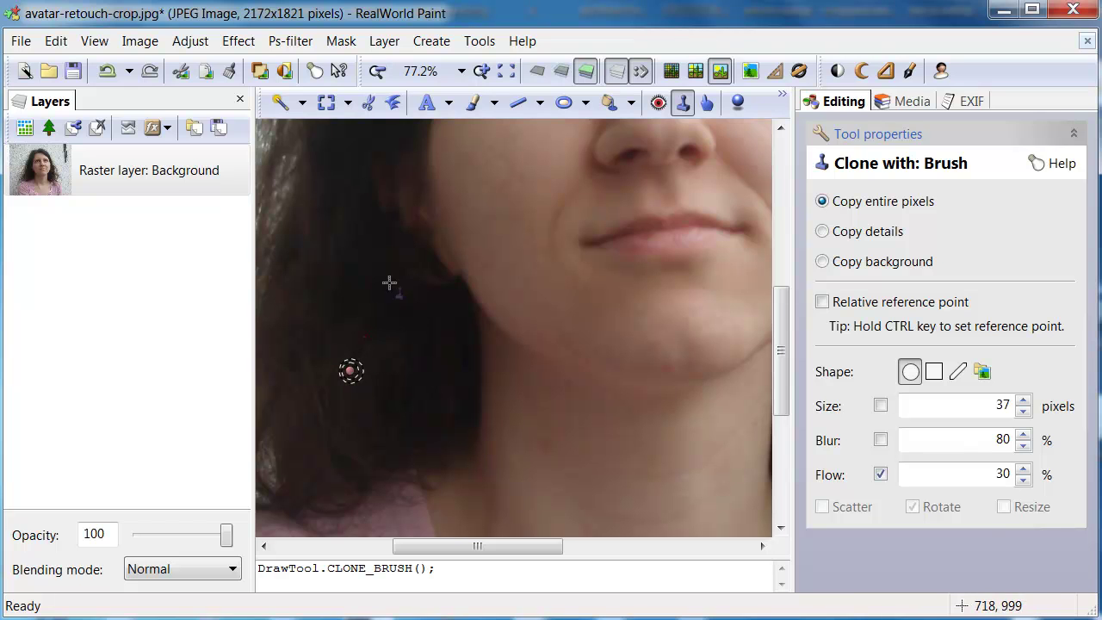
{"action": "left_click_drag", "start_coordinate": [408, 194], "coordinate": [422, 225]}
Sample new hair areas and clone them over the remaining visible parts of the ears and face edges
{"action": "left_click", "coordinate": [475, 298], "text": "ctrl"}
{"action": "left_click_drag", "start_coordinate": [420, 210], "coordinate": [445, 274]}
{"action": "left_click_drag", "start_coordinate": [525, 235], "coordinate": [387, 308]}
{"action": "left_click_drag", "start_coordinate": [650, 307], "coordinate": [440, 352]}
{"action": "left_click", "coordinate": [517, 422], "text": "ctrl"}
{"action": "mouse_move", "coordinate": [507, 315]}
{"action": "left_mouse_down"}
{"action": "mouse_move", "coordinate": [512, 227]}
{"action": "mouse_move", "coordinate": [519, 380]}
{"action": "mouse_move", "coordinate": [508, 264]}
{"action": "mouse_move", "coordinate": [498, 370]}
{"action": "mouse_move", "coordinate": [509, 307]}
{"action": "left_mouse_up"}
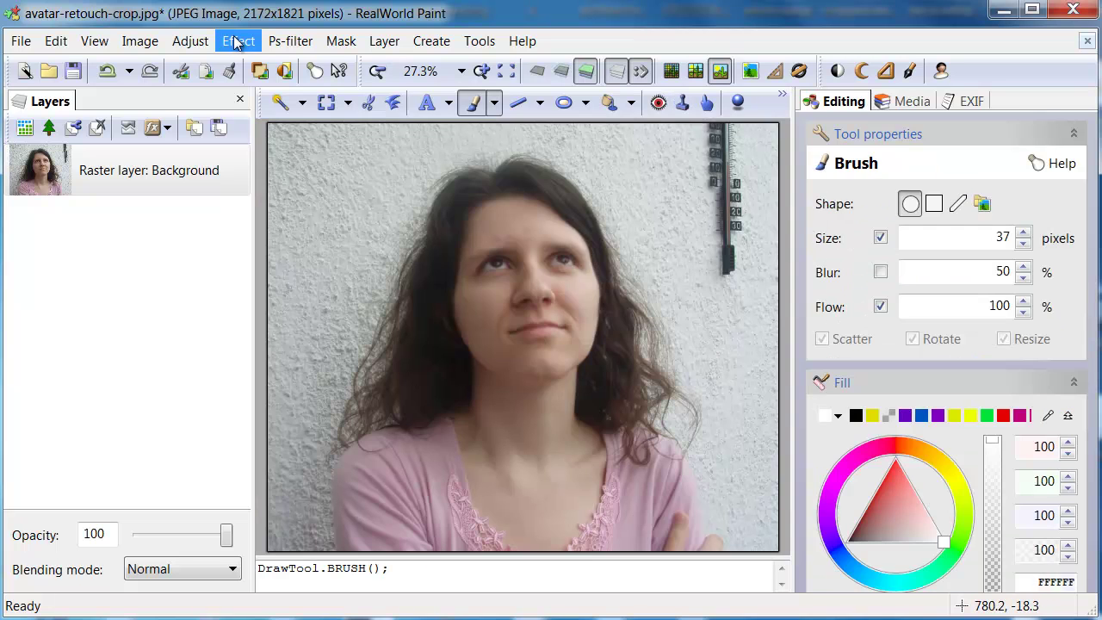
Duplicate the Background layer and colorize the original Background layer beneath it light blue
{"action": "left_click", "coordinate": [76, 127]}
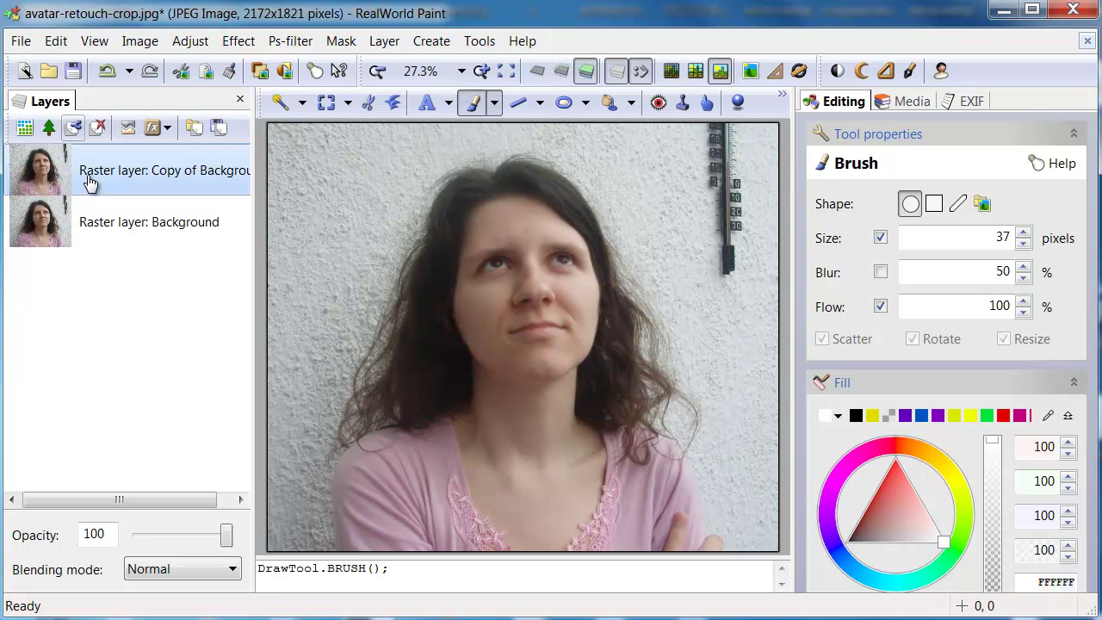
{"action": "left_click", "coordinate": [48, 239]}
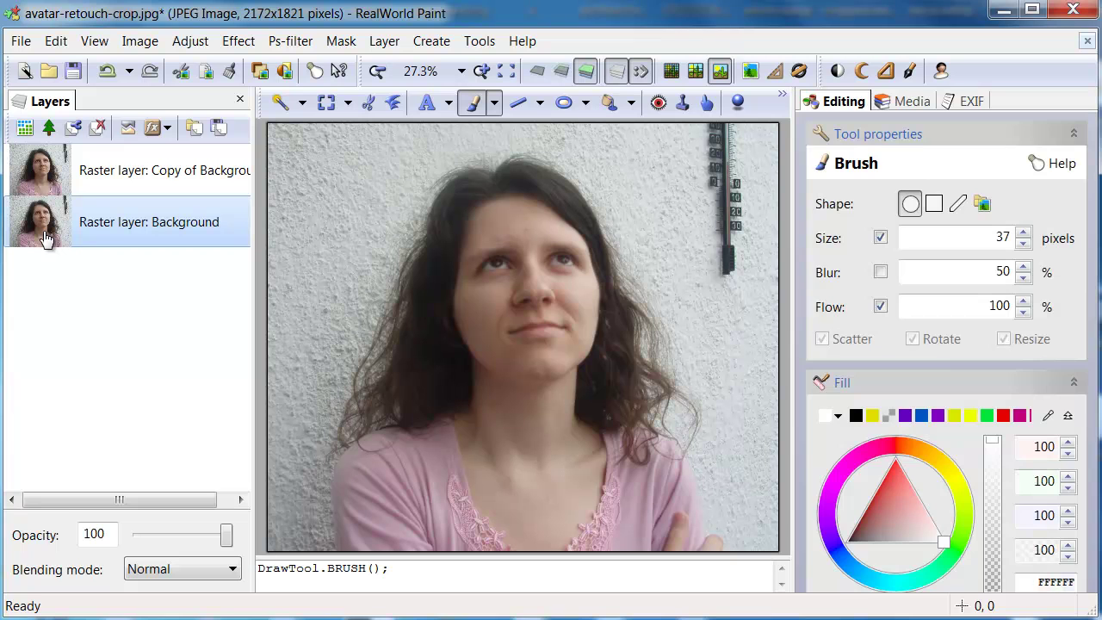
{"action": "left_click", "coordinate": [232, 41]}
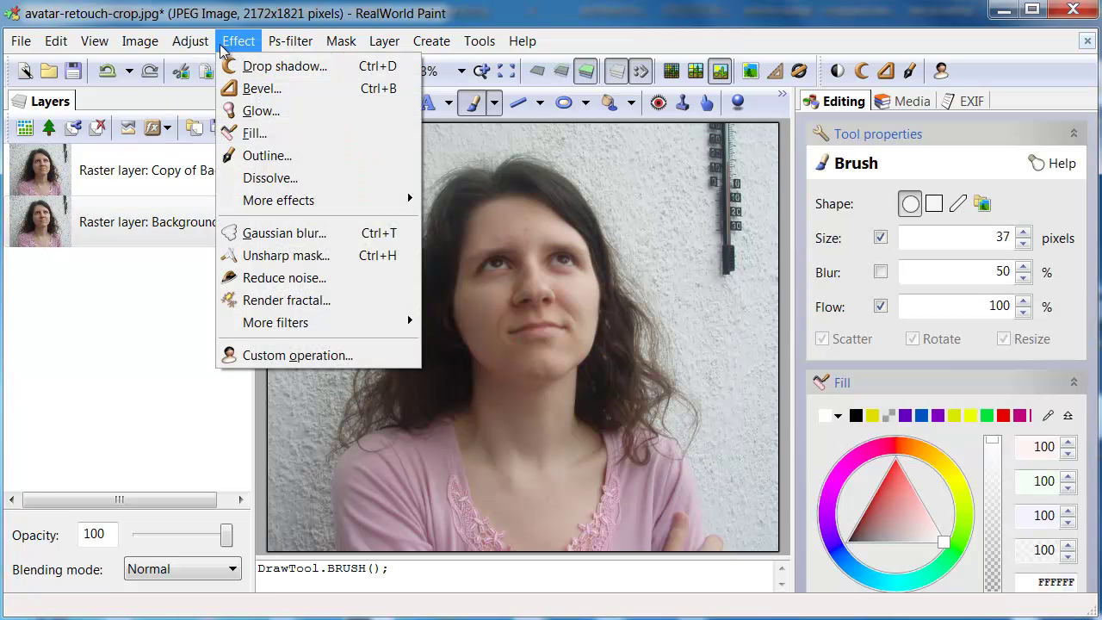
{"action": "mouse_move", "coordinate": [189, 45]}
{"action": "left_click", "coordinate": [209, 92]}
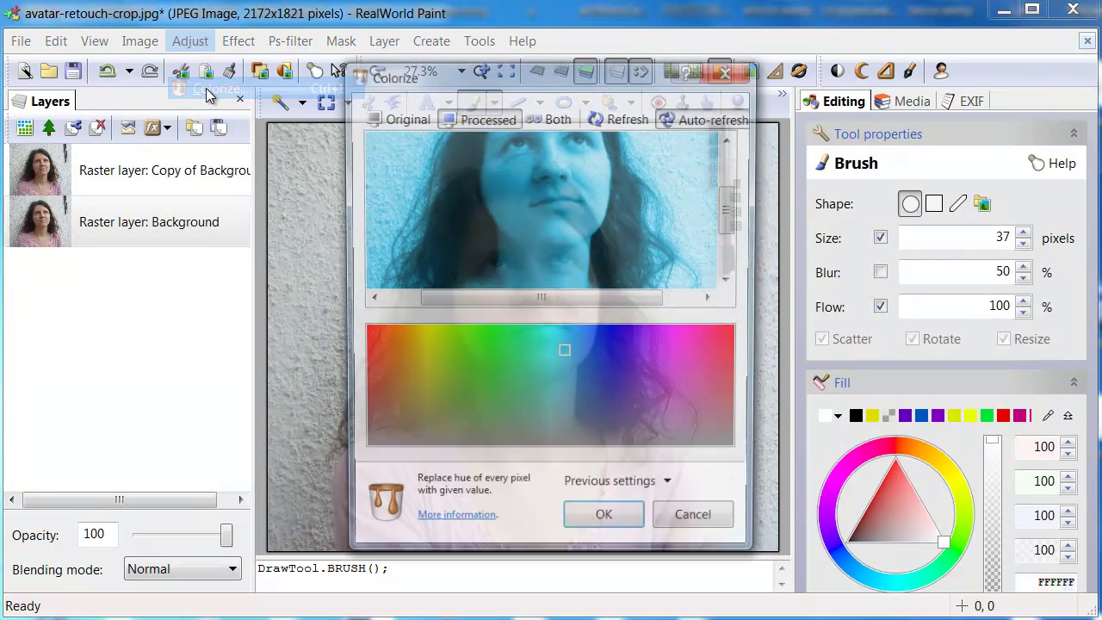
{"action": "left_click", "coordinate": [570, 354]}
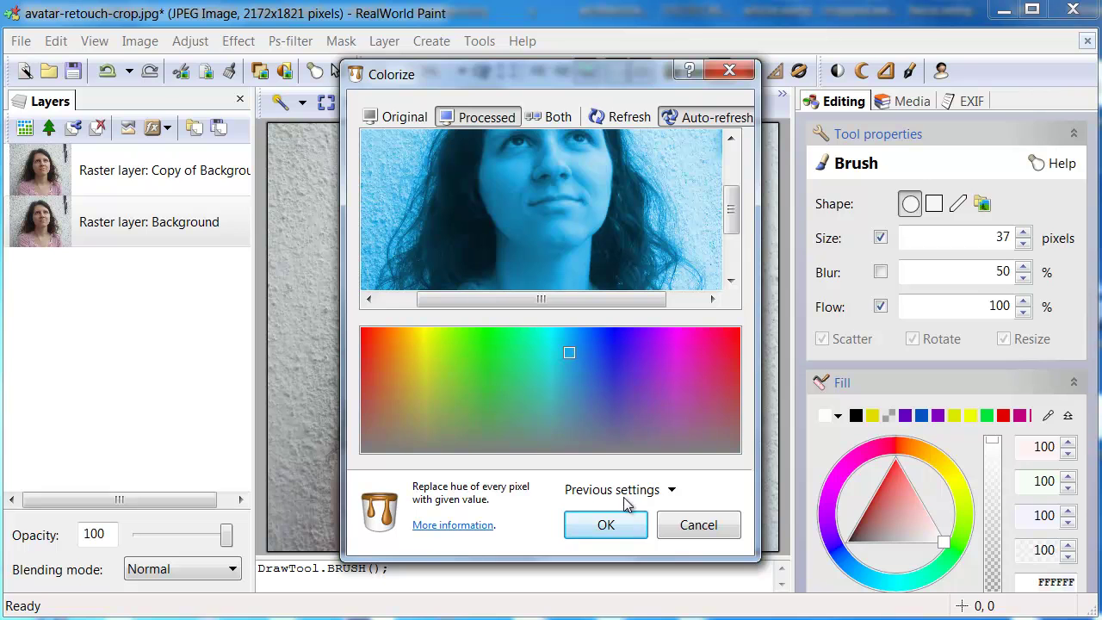
{"action": "left_click", "coordinate": [606, 525]}
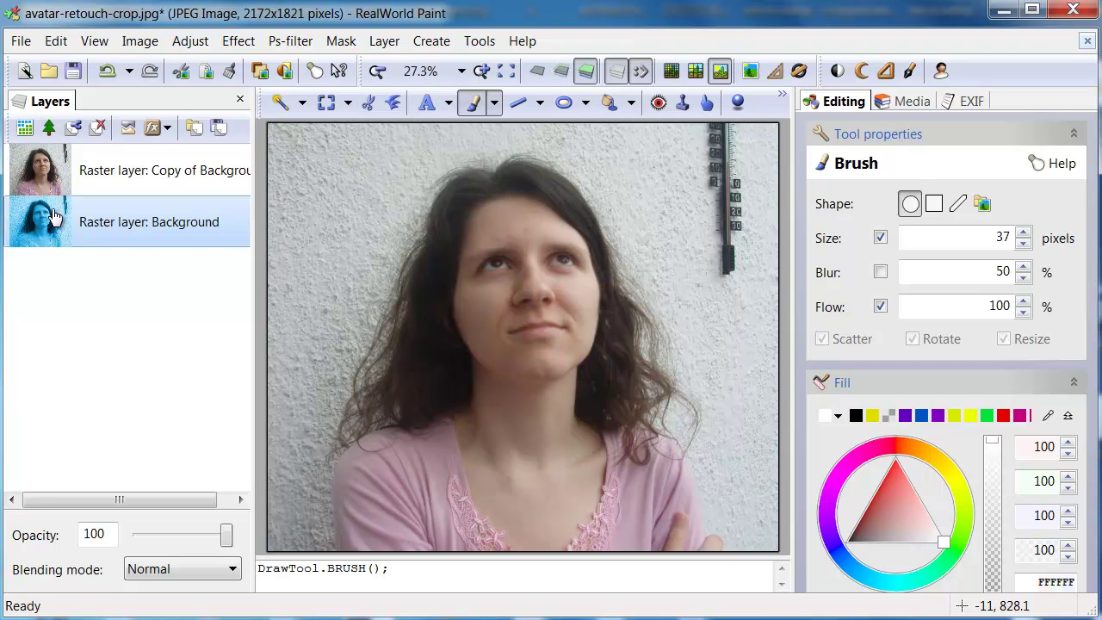
On the Copy of Background layer, brush over the face and neck using the Decrease opacity preset at size 131
{"action": "left_click", "coordinate": [136, 176]}
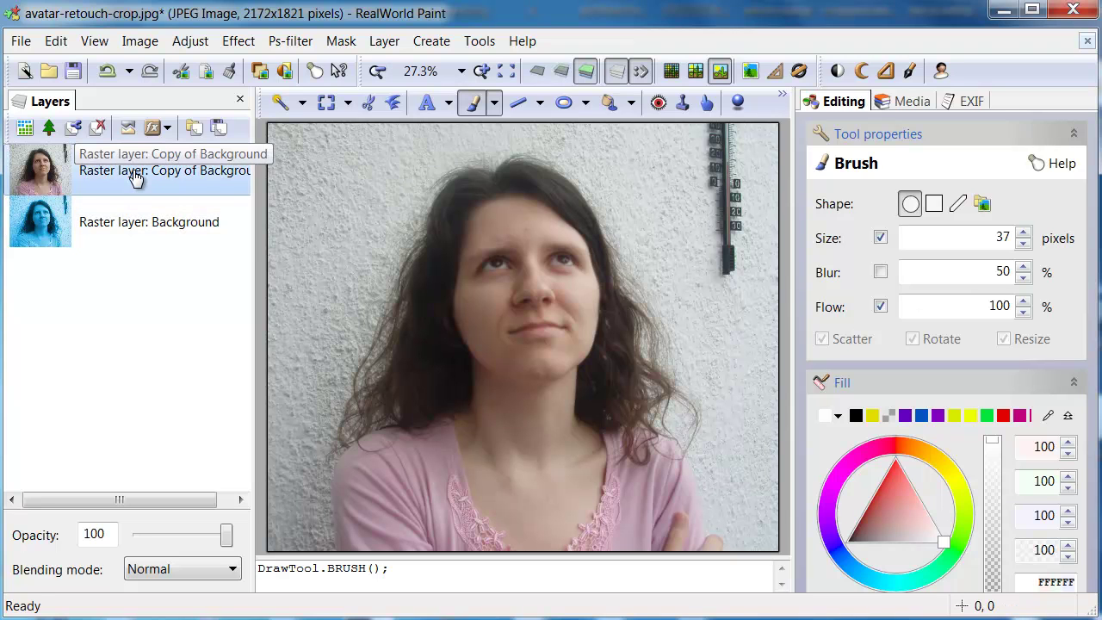
{"action": "left_click", "coordinate": [781, 96]}
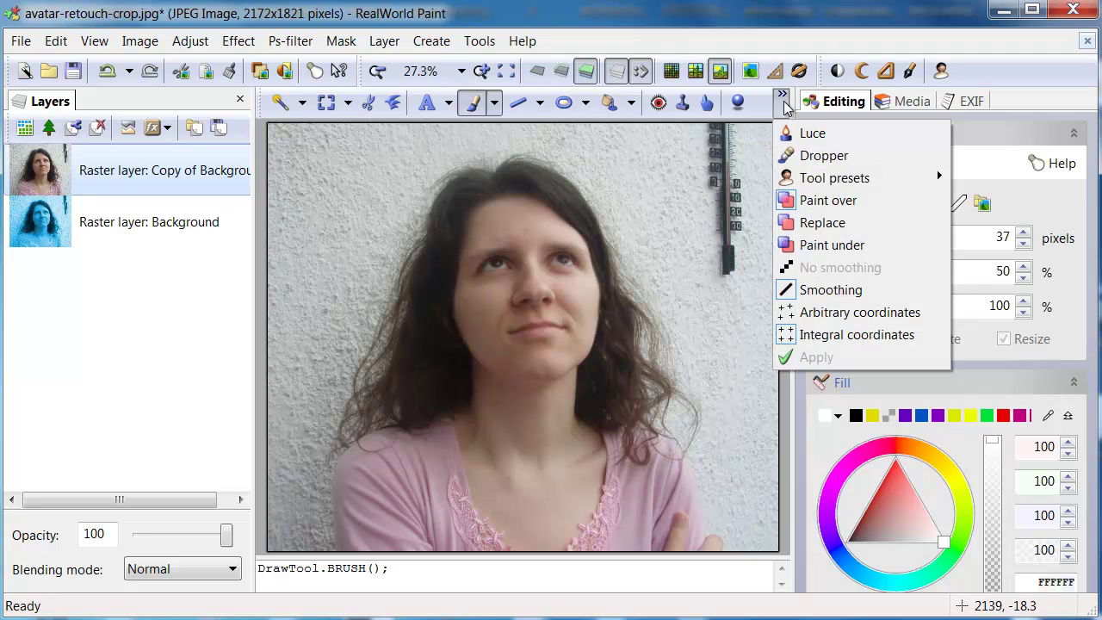
{"action": "mouse_move", "coordinate": [785, 178]}
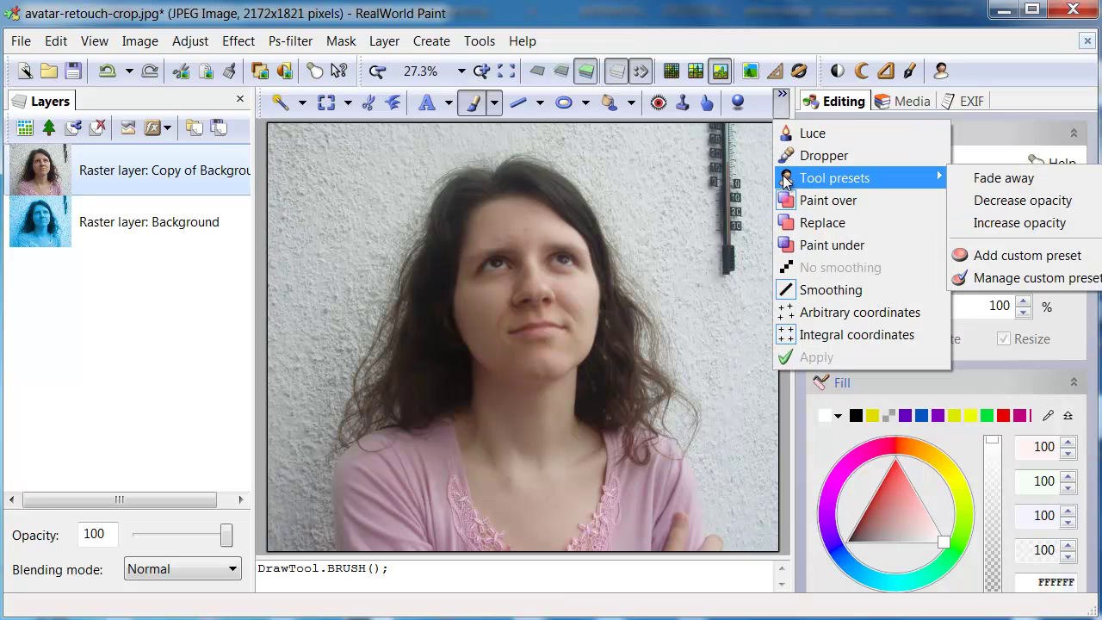
{"action": "left_click", "coordinate": [972, 201]}
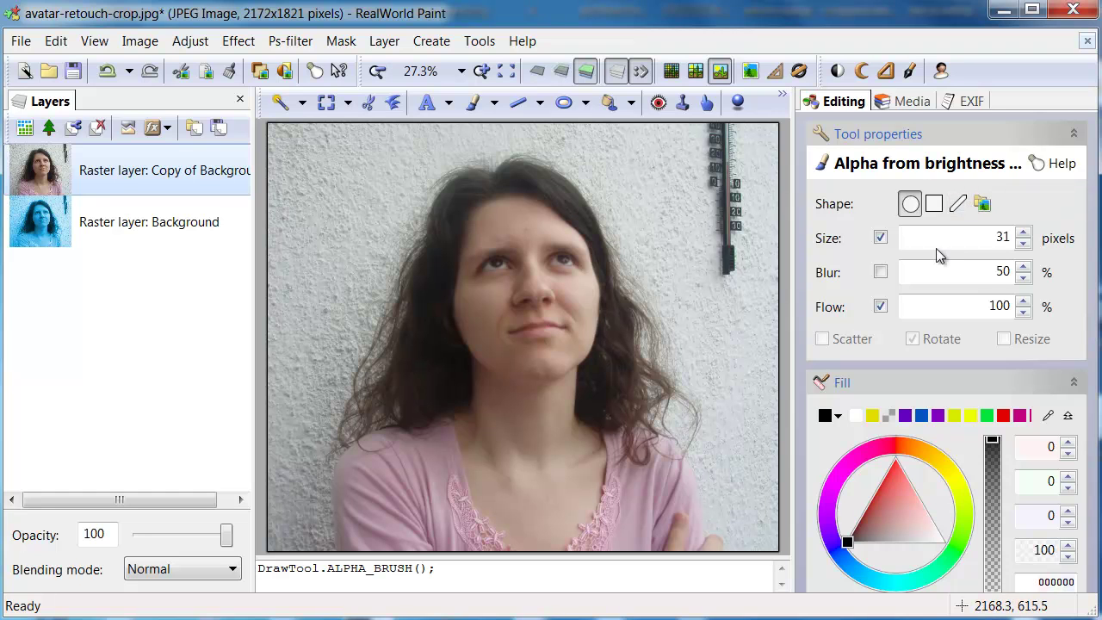
{"action": "left_click", "coordinate": [988, 242]}
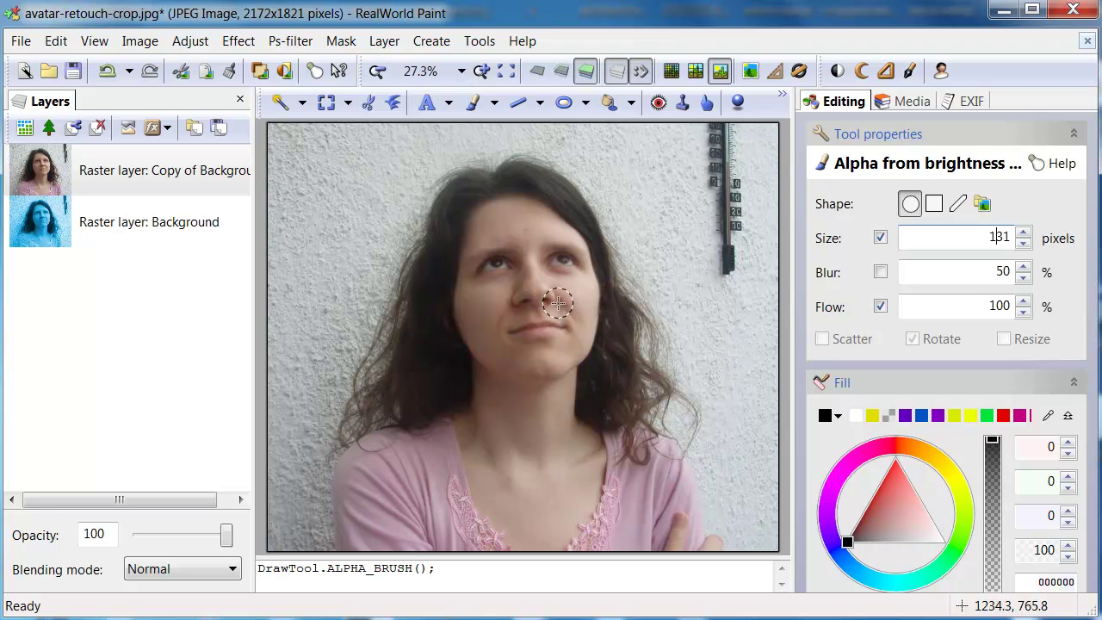
{"action": "mouse_move", "coordinate": [566, 299]}
{"action": "left_mouse_down"}
{"action": "mouse_move", "coordinate": [504, 301]}
{"action": "mouse_move", "coordinate": [554, 300]}
{"action": "mouse_move", "coordinate": [514, 319]}
{"action": "mouse_move", "coordinate": [534, 332]}
{"action": "mouse_move", "coordinate": [514, 303]}
{"action": "mouse_move", "coordinate": [544, 298]}
{"action": "mouse_move", "coordinate": [487, 335]}
{"action": "mouse_move", "coordinate": [518, 401]}
{"action": "mouse_move", "coordinate": [521, 447]}
{"action": "mouse_move", "coordinate": [525, 384]}
{"action": "mouse_move", "coordinate": [552, 411]}
{"action": "mouse_move", "coordinate": [561, 371]}
{"action": "left_mouse_up"}
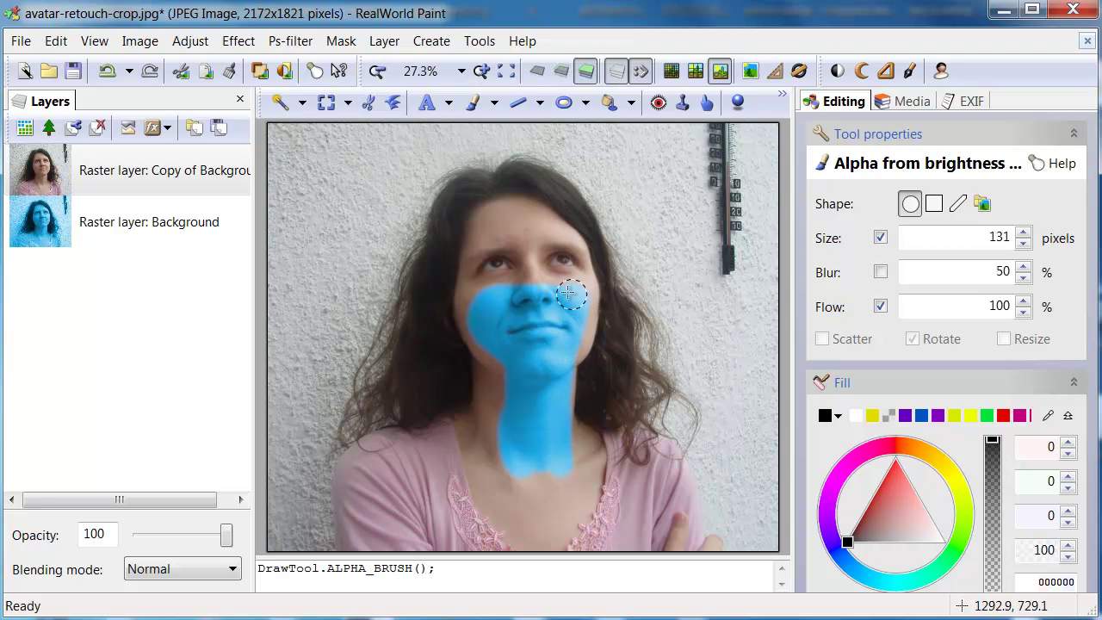
{"action": "left_click_drag", "start_coordinate": [493, 314], "coordinate": [497, 390]}
{"action": "mouse_move", "coordinate": [555, 488]}
{"action": "left_mouse_down"}
{"action": "mouse_move", "coordinate": [489, 410]}
{"action": "mouse_move", "coordinate": [505, 510]}
{"action": "mouse_move", "coordinate": [583, 467]}
{"action": "left_mouse_up"}
{"action": "mouse_move", "coordinate": [499, 230]}
{"action": "left_mouse_down"}
{"action": "mouse_move", "coordinate": [509, 216]}
{"action": "mouse_move", "coordinate": [536, 222]}
{"action": "left_mouse_up"}
{"action": "mouse_move", "coordinate": [469, 297]}
{"action": "left_mouse_down"}
{"action": "mouse_move", "coordinate": [586, 311]}
{"action": "mouse_move", "coordinate": [571, 348]}
{"action": "left_mouse_up"}
Reveal the blue layer along the cheeks, eye surroundings, jaw and neck edges with an 81-pixel opacity brush
{"action": "scroll", "coordinate": [524, 278], "scroll_direction": "up", "scroll_amount": 3}
{"action": "left_click_drag", "start_coordinate": [389, 334], "coordinate": [452, 326]}
{"action": "left_click_drag", "start_coordinate": [455, 229], "coordinate": [377, 209]}
{"action": "mouse_move", "coordinate": [554, 349]}
{"action": "left_mouse_down"}
{"action": "mouse_move", "coordinate": [517, 331]}
{"action": "mouse_move", "coordinate": [505, 204]}
{"action": "left_mouse_up"}
{"action": "mouse_move", "coordinate": [608, 377]}
{"action": "left_mouse_down"}
{"action": "mouse_move", "coordinate": [640, 278]}
{"action": "mouse_move", "coordinate": [639, 299]}
{"action": "left_mouse_up"}
{"action": "left_click_drag", "start_coordinate": [530, 396], "coordinate": [676, 417]}
{"action": "mouse_move", "coordinate": [467, 366]}
{"action": "left_mouse_down"}
{"action": "mouse_move", "coordinate": [439, 217]}
{"action": "mouse_move", "coordinate": [490, 510]}
{"action": "left_mouse_up"}
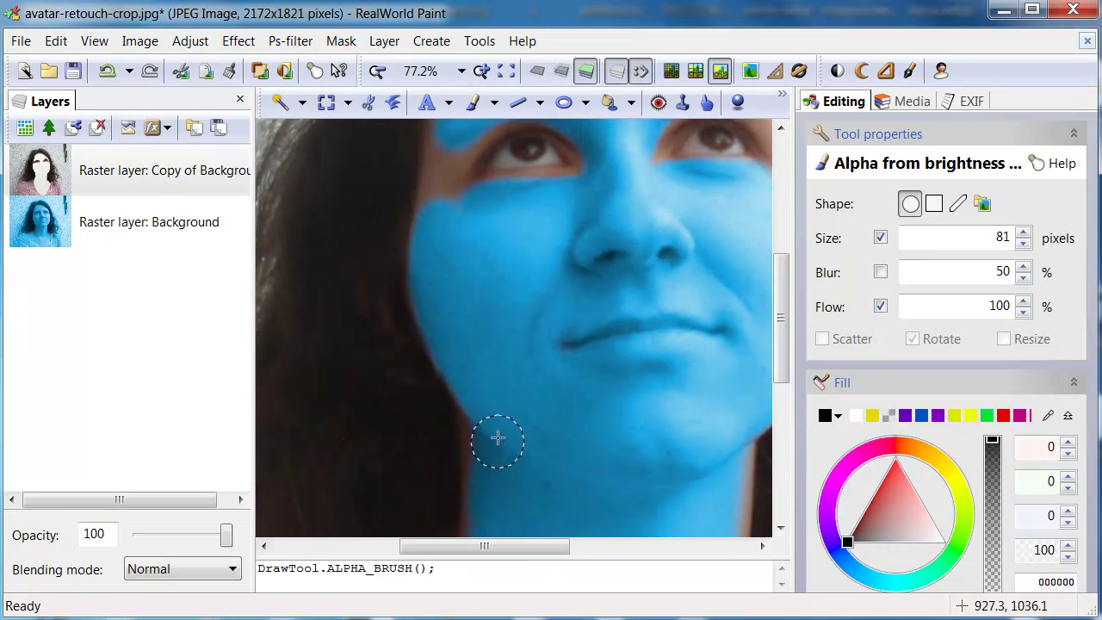
Reveal blue skin across the chest and along the right neckline, reducing the brush to 31 pixels near the lace
{"action": "scroll", "coordinate": [615, 221], "scroll_direction": "down", "scroll_amount": 3}
{"action": "scroll", "coordinate": [468, 227], "scroll_direction": "down", "scroll_amount": 3}
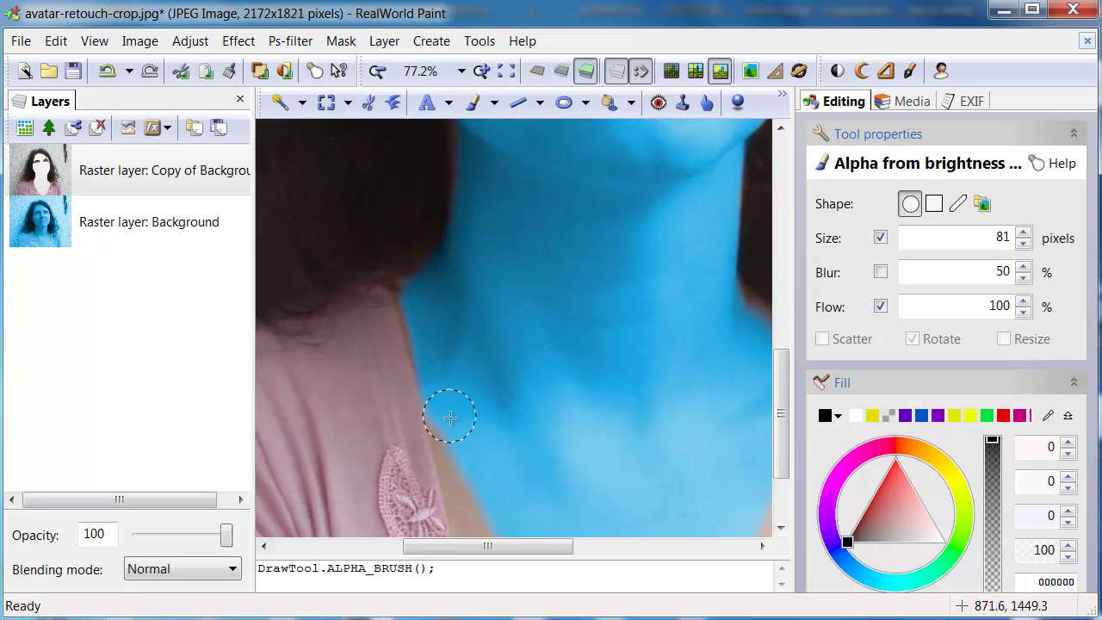
{"action": "scroll", "coordinate": [465, 370], "scroll_direction": "down", "scroll_amount": 3}
{"action": "scroll", "coordinate": [561, 290], "scroll_direction": "right", "scroll_amount": 3}
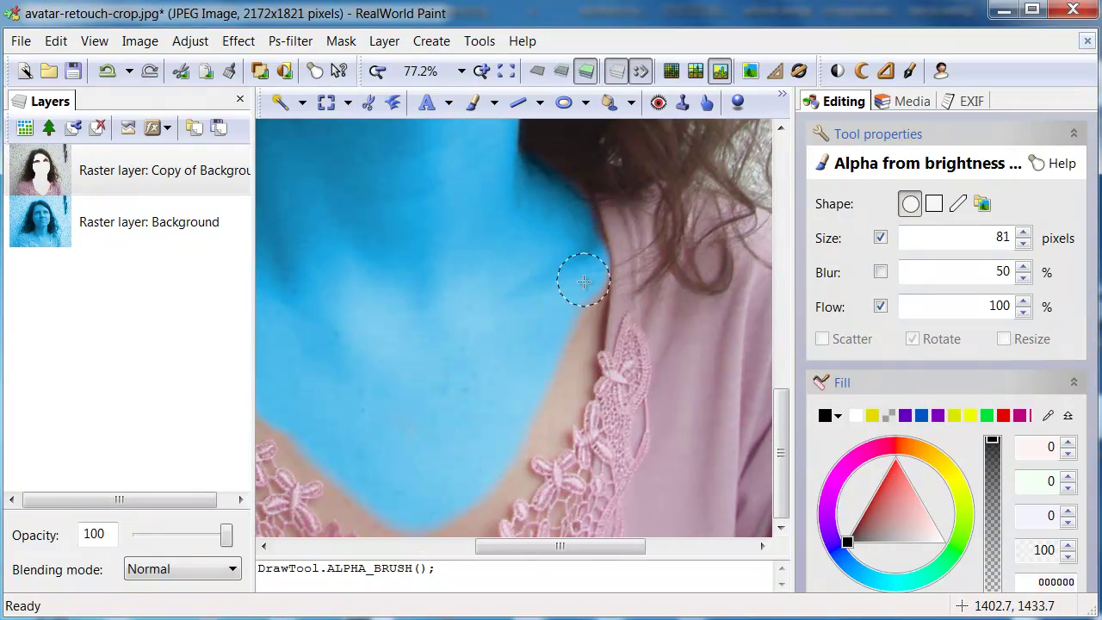
{"action": "scroll", "coordinate": [561, 216], "scroll_direction": "up", "scroll_amount": 1}
{"action": "scroll", "coordinate": [473, 473], "scroll_direction": "left", "scroll_amount": 1}
{"action": "scroll", "coordinate": [1007, 241], "scroll_direction": "down", "scroll_amount": 5}
{"action": "scroll", "coordinate": [594, 224], "scroll_direction": "up", "scroll_amount": 3}
{"action": "left_click_drag", "start_coordinate": [577, 201], "coordinate": [545, 385]}
{"action": "scroll", "coordinate": [546, 385], "scroll_direction": "down", "scroll_amount": 3}
{"action": "left_click_drag", "start_coordinate": [617, 235], "coordinate": [525, 353]}
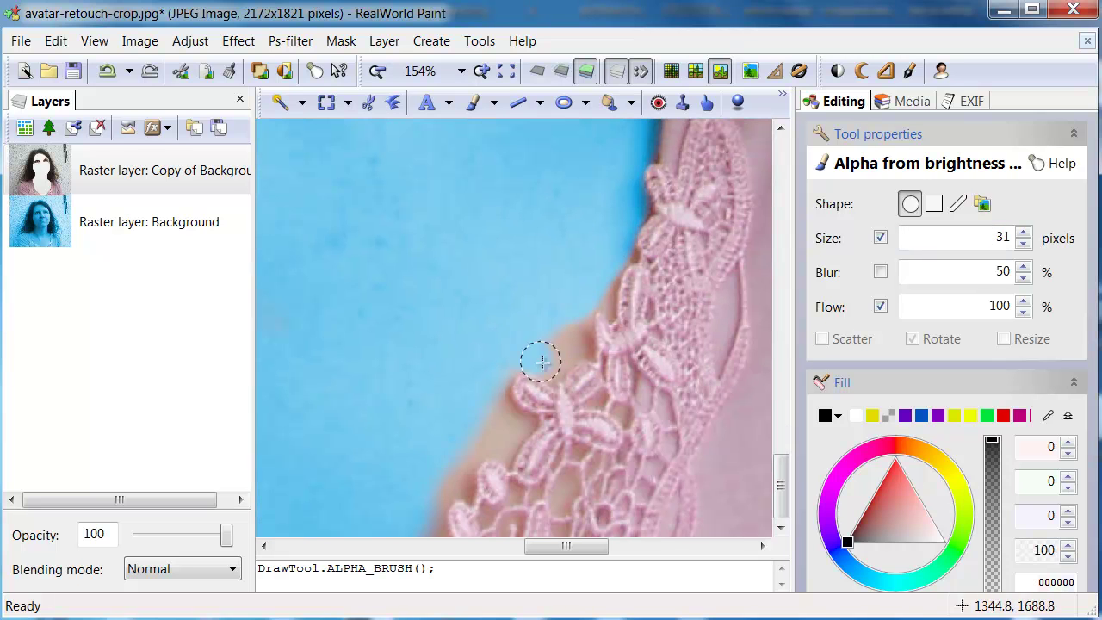
Reveal blue skin around and through the holes of the right lace trim with an 11-pixel brush at 50% flow
{"action": "scroll", "coordinate": [442, 480], "scroll_direction": "left", "scroll_amount": 2}
{"action": "key", "text": "bracketleft"}
{"action": "key", "text": "bracketleft"}
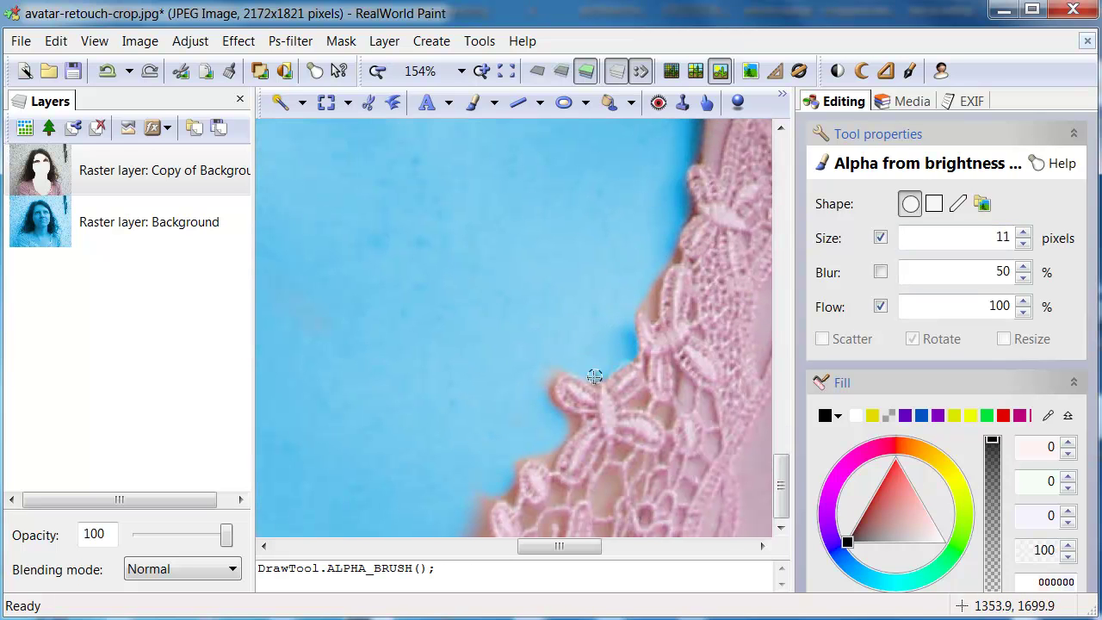
{"action": "left_click", "coordinate": [1022, 313]}
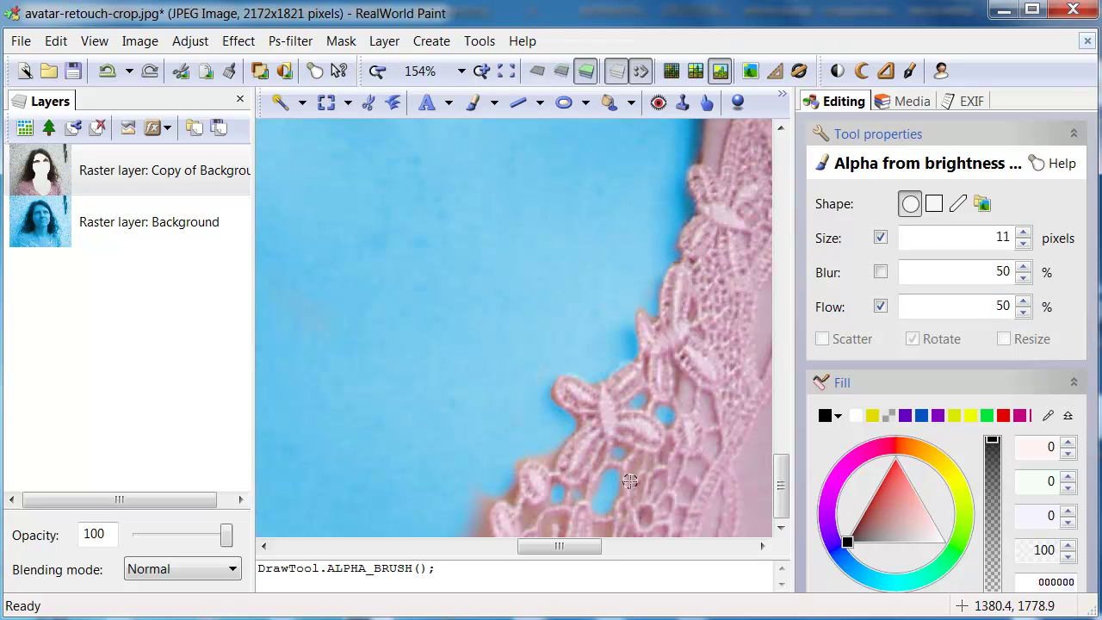
{"action": "scroll", "coordinate": [505, 483], "scroll_direction": "left", "scroll_amount": 1}
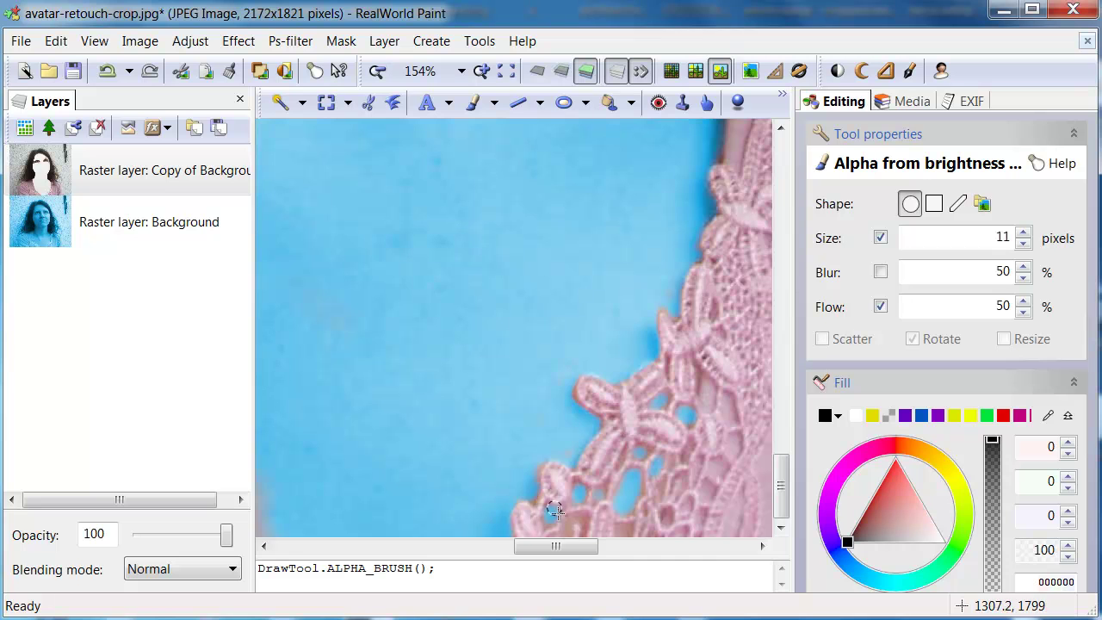
Brush away the remaining skin along the left neckline beside the lace with a 31-pixel brush
{"action": "scroll", "coordinate": [622, 533], "scroll_direction": "down", "scroll_amount": 2}
{"action": "key", "text": "bracketright"}
{"action": "key", "text": "bracketright"}
{"action": "scroll", "coordinate": [511, 418], "scroll_direction": "up", "scroll_amount": 3}
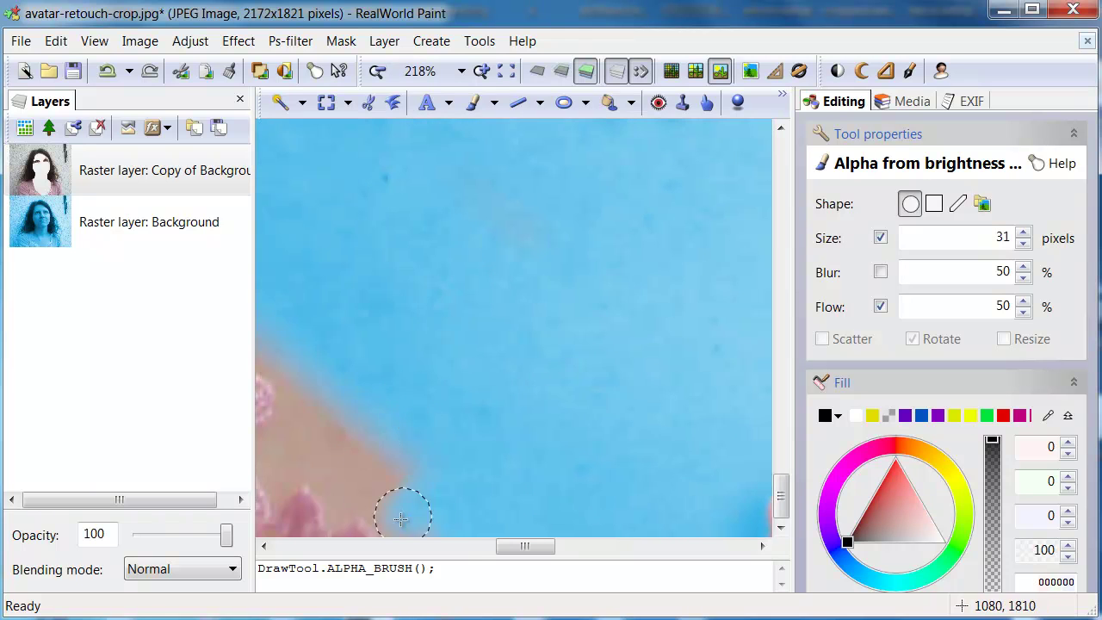
{"action": "left_click_drag", "start_coordinate": [310, 372], "coordinate": [505, 373]}
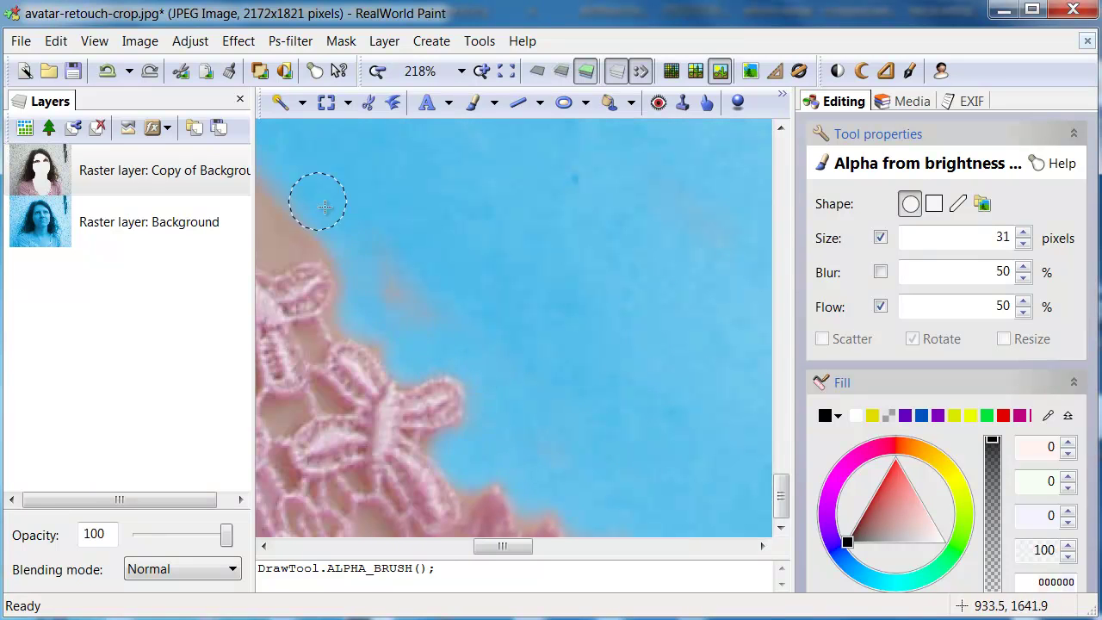
{"action": "left_click_drag", "start_coordinate": [364, 307], "coordinate": [573, 408]}
{"action": "left_click_drag", "start_coordinate": [665, 344], "coordinate": [480, 346]}
Touch up the small skin areas showing through the lace holes and along the lower neckline
{"action": "scroll", "coordinate": [471, 327], "scroll_direction": "up", "scroll_amount": 3}
{"action": "scroll", "coordinate": [516, 421], "scroll_direction": "down", "scroll_amount": 3}
{"action": "scroll", "coordinate": [631, 393], "scroll_direction": "right", "scroll_amount": 5}
{"action": "left_click", "coordinate": [369, 411]}
{"action": "left_click", "coordinate": [424, 509]}
{"action": "left_click", "coordinate": [453, 527]}
{"action": "left_click", "coordinate": [380, 334]}
{"action": "left_click", "coordinate": [396, 398]}
{"action": "left_click", "coordinate": [412, 496]}
{"action": "scroll", "coordinate": [535, 472], "scroll_direction": "down", "scroll_amount": 4}
{"action": "left_click_drag", "start_coordinate": [662, 447], "coordinate": [459, 477]}
Reveal the blue layer on the fingers over the sleeve with a 51-pixel brush
{"action": "scroll", "coordinate": [1006, 239], "scroll_direction": "up", "scroll_amount": 4}
{"action": "scroll", "coordinate": [660, 509], "scroll_direction": "up", "scroll_amount": 3}
{"action": "left_click_drag", "start_coordinate": [659, 509], "coordinate": [650, 460]}
{"action": "left_click_drag", "start_coordinate": [639, 354], "coordinate": [618, 426]}
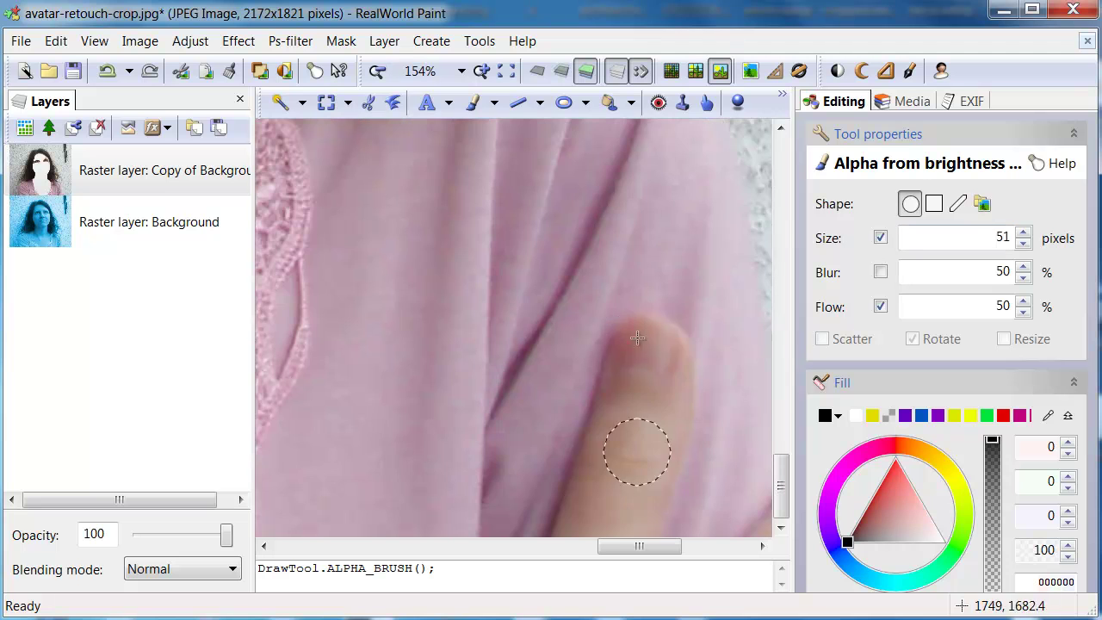
{"action": "scroll", "coordinate": [680, 448], "scroll_direction": "left", "scroll_amount": 3}
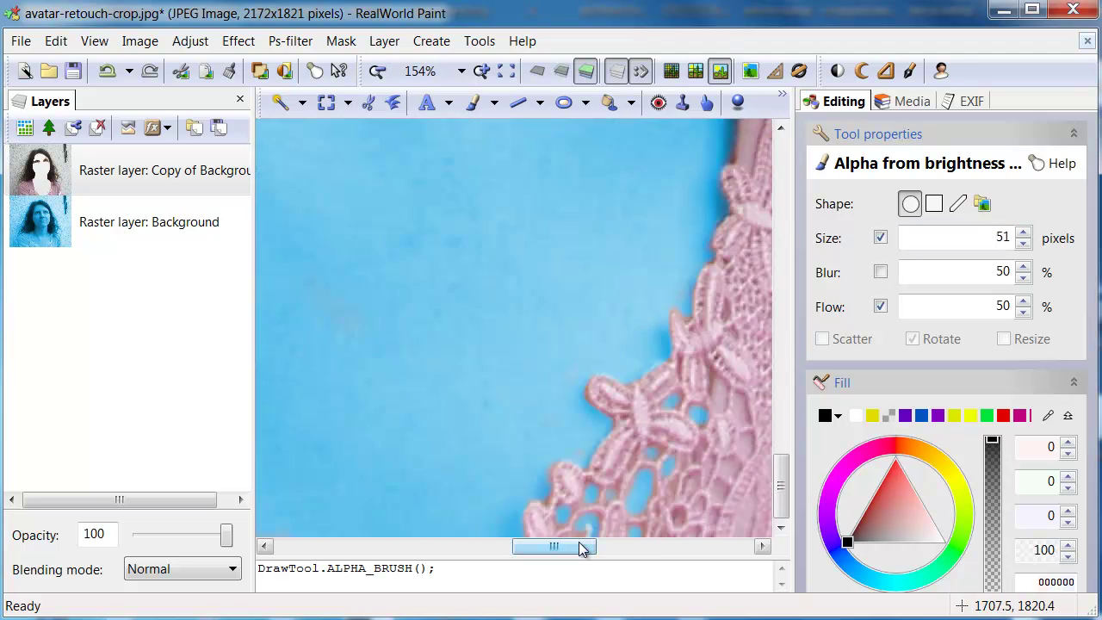
{"action": "scroll", "coordinate": [708, 495], "scroll_direction": "right", "scroll_amount": 4}
{"action": "mouse_move", "coordinate": [708, 495]}
{"action": "left_mouse_down"}
{"action": "mouse_move", "coordinate": [652, 551]}
{"action": "mouse_move", "coordinate": [718, 508]}
{"action": "left_mouse_up"}
Reveal blue skin close around both eyes and at the face edge beside the right eye
{"action": "scroll", "coordinate": [394, 319], "scroll_direction": "down", "scroll_amount": 3}
{"action": "scroll", "coordinate": [575, 429], "scroll_direction": "up", "scroll_amount": 1}
{"action": "scroll", "coordinate": [575, 430], "scroll_direction": "up", "scroll_amount": 1}
{"action": "mouse_move", "coordinate": [487, 402]}
{"action": "left_mouse_down"}
{"action": "mouse_move", "coordinate": [609, 381]}
{"action": "mouse_move", "coordinate": [401, 376]}
{"action": "mouse_move", "coordinate": [610, 312]}
{"action": "left_mouse_up"}
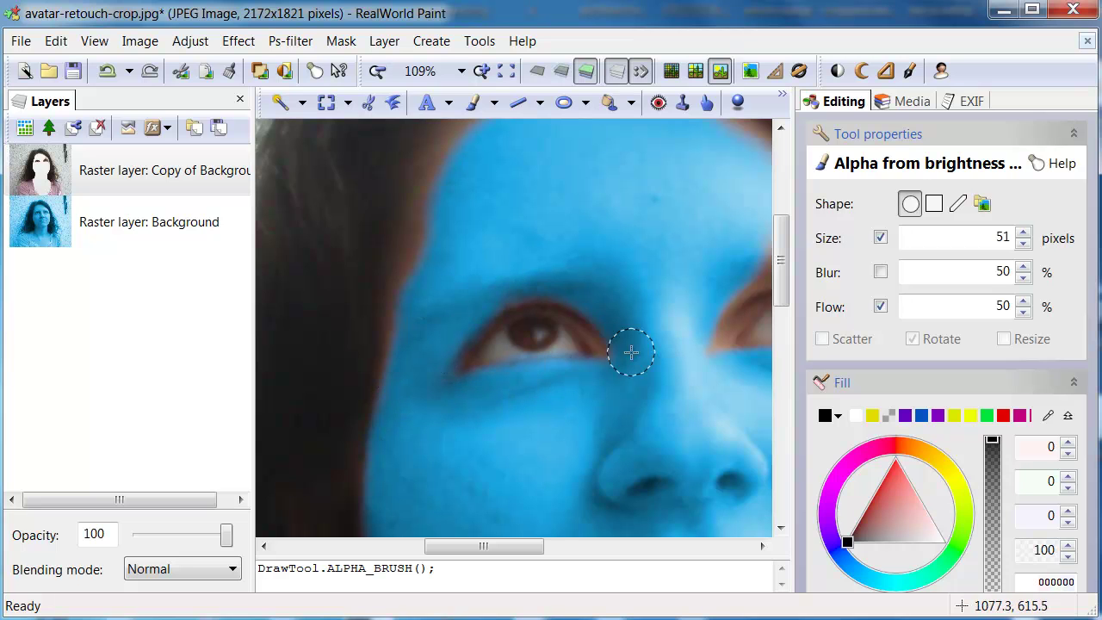
{"action": "scroll", "coordinate": [568, 398], "scroll_direction": "right", "scroll_amount": 3}
{"action": "mouse_move", "coordinate": [467, 413]}
{"action": "left_mouse_down"}
{"action": "mouse_move", "coordinate": [446, 317]}
{"action": "mouse_move", "coordinate": [593, 405]}
{"action": "mouse_move", "coordinate": [575, 363]}
{"action": "mouse_move", "coordinate": [430, 339]}
{"action": "left_mouse_up"}
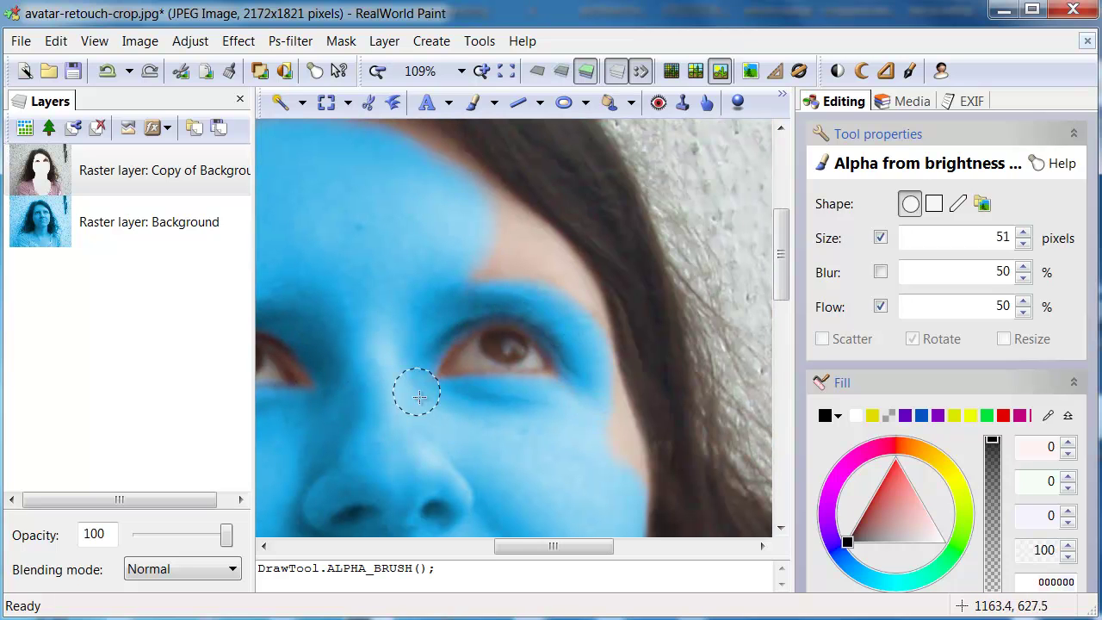
{"action": "mouse_move", "coordinate": [600, 394]}
{"action": "left_mouse_down"}
{"action": "mouse_move", "coordinate": [631, 454]}
{"action": "mouse_move", "coordinate": [592, 437]}
{"action": "mouse_move", "coordinate": [578, 379]}
{"action": "left_mouse_up"}
Extend the blue skin up to the hairline around the forehead and temples
{"action": "scroll", "coordinate": [619, 469], "scroll_direction": "up", "scroll_amount": 2}
{"action": "scroll", "coordinate": [457, 305], "scroll_direction": "down", "scroll_amount": 1}
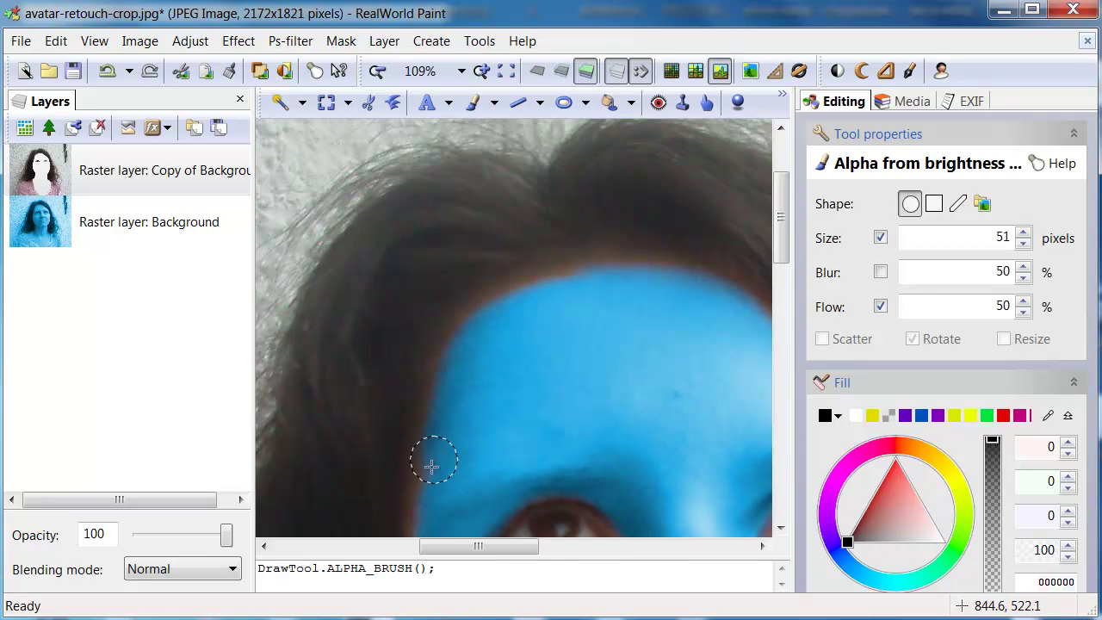
{"action": "scroll", "coordinate": [467, 356], "scroll_direction": "down", "scroll_amount": 1}
{"action": "scroll", "coordinate": [598, 429], "scroll_direction": "down", "scroll_amount": 1}
{"action": "left_click_drag", "start_coordinate": [604, 356], "coordinate": [503, 335]}
{"action": "scroll", "coordinate": [488, 232], "scroll_direction": "up", "scroll_amount": 1}
{"action": "scroll", "coordinate": [487, 267], "scroll_direction": "right", "scroll_amount": 1}
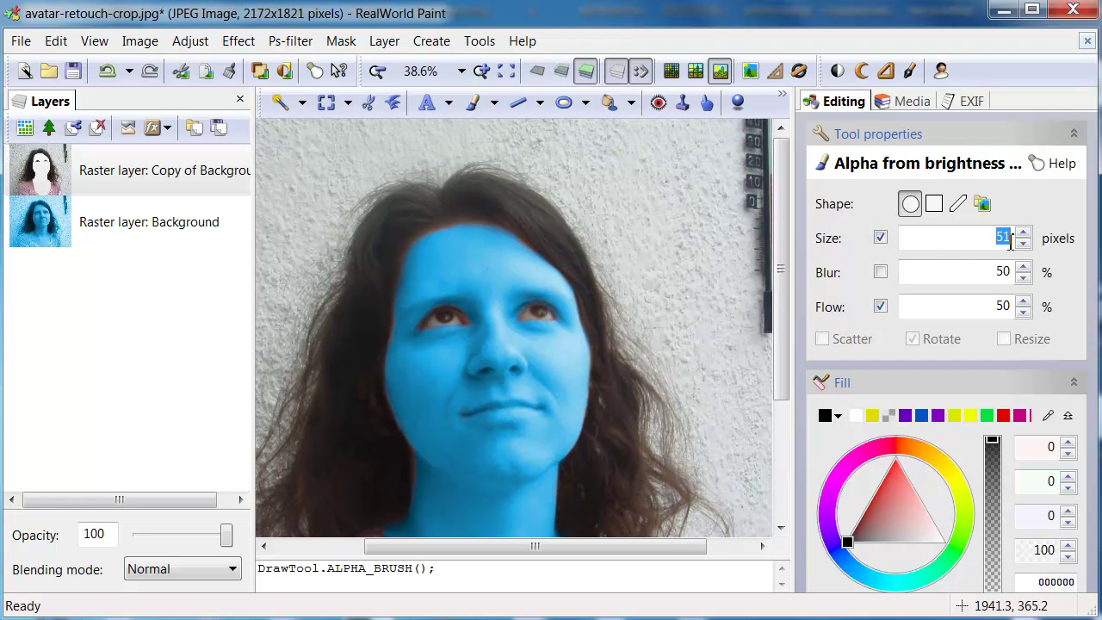
Set the brush to 91 pixels and 10% flow, and lightly tint the hair edges around the face
{"action": "left_click", "coordinate": [1023, 313]}
{"action": "left_click", "coordinate": [1023, 313]}
{"action": "left_click", "coordinate": [1024, 315]}
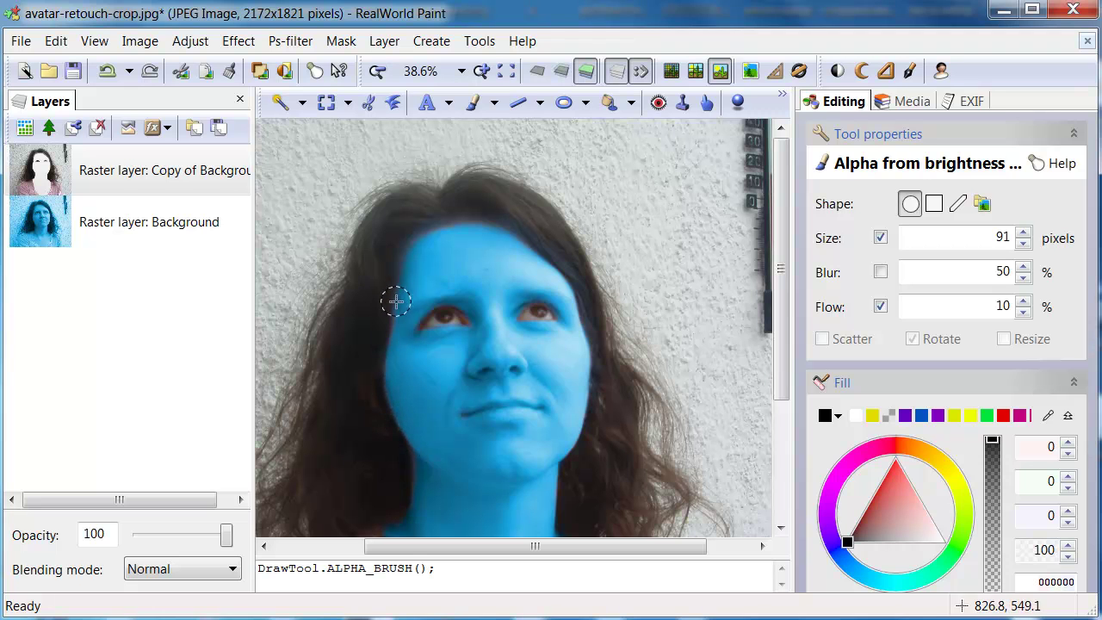
{"action": "scroll", "coordinate": [497, 290], "scroll_direction": "up", "scroll_amount": 2}
{"action": "mouse_move", "coordinate": [534, 317]}
{"action": "left_mouse_down"}
{"action": "mouse_move", "coordinate": [497, 290]}
{"action": "mouse_move", "coordinate": [633, 377]}
{"action": "left_mouse_up"}
Desaturate the eyelid edges and whites of both eyes using the Retouch brush with the Desaturate effect at 100% strength
{"action": "left_click", "coordinate": [705, 105]}
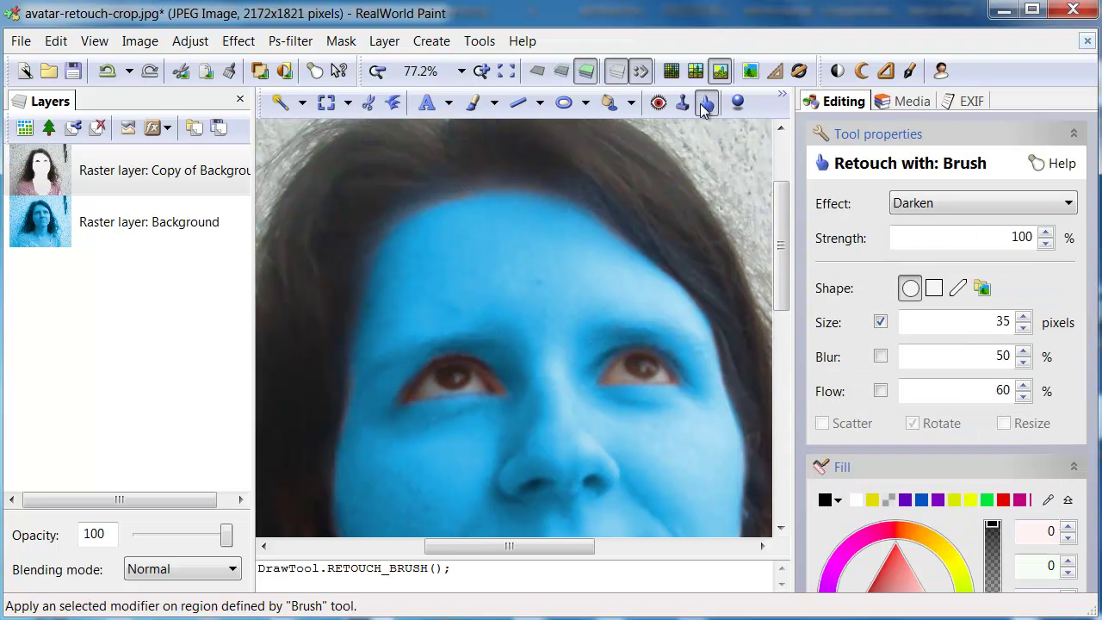
{"action": "left_click", "coordinate": [946, 205]}
{"action": "left_click", "coordinate": [922, 328]}
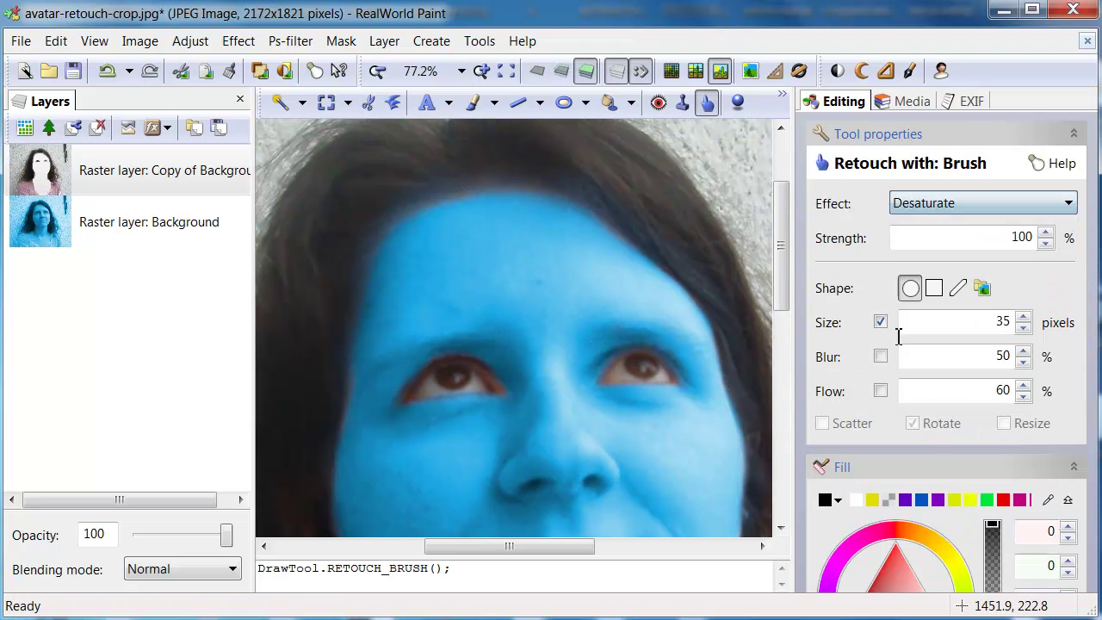
{"action": "mouse_move", "coordinate": [612, 364]}
{"action": "left_mouse_down"}
{"action": "mouse_move", "coordinate": [631, 388]}
{"action": "mouse_move", "coordinate": [669, 380]}
{"action": "left_mouse_up"}
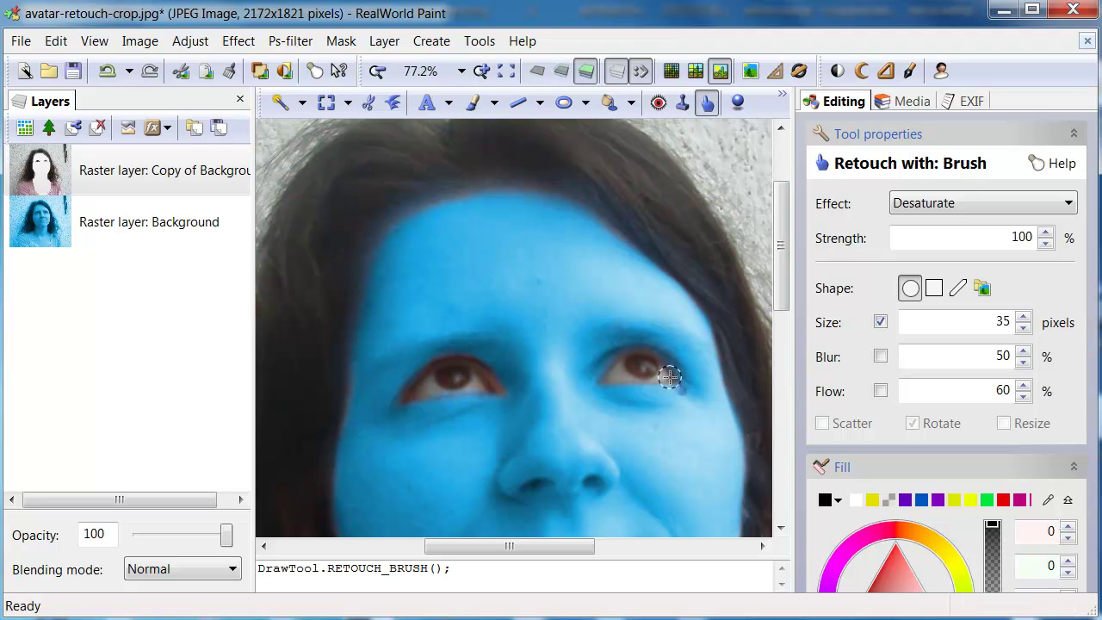
{"action": "mouse_move", "coordinate": [632, 347]}
{"action": "left_mouse_down"}
{"action": "mouse_move", "coordinate": [608, 364]}
{"action": "mouse_move", "coordinate": [619, 394]}
{"action": "left_mouse_up"}
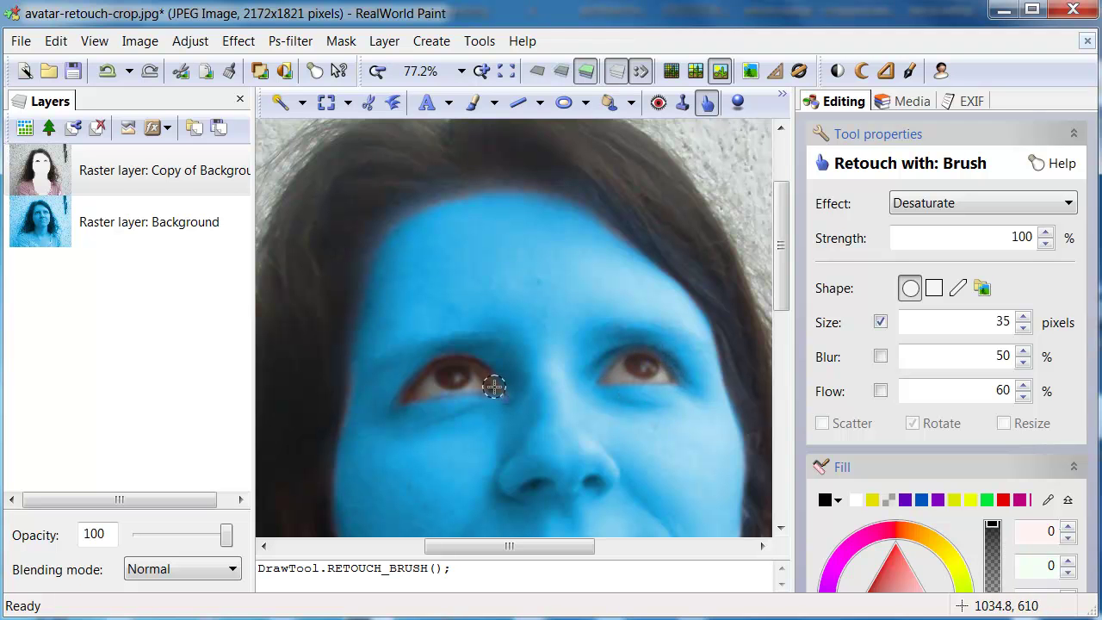
{"action": "left_click_drag", "start_coordinate": [408, 407], "coordinate": [504, 401]}
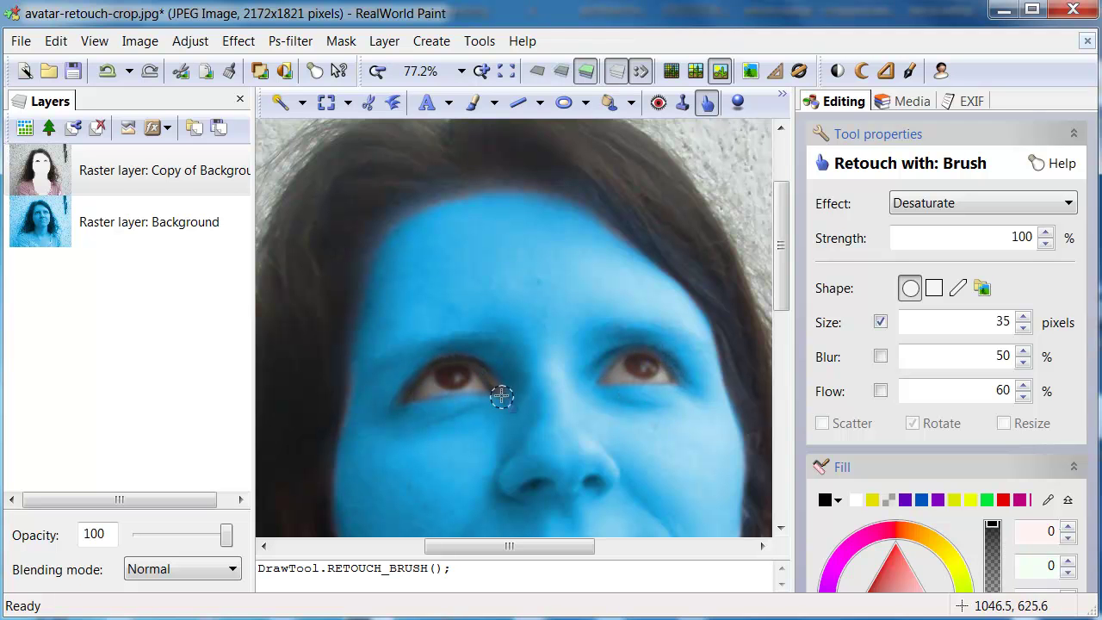
Brighten the whites of both eyes using the Retouch brush with the Brighten effect
{"action": "left_click", "coordinate": [981, 203]}
{"action": "left_click", "coordinate": [971, 224]}
{"action": "scroll", "coordinate": [644, 374], "scroll_direction": "up", "scroll_amount": 4}
{"action": "mouse_move", "coordinate": [515, 346]}
{"action": "left_mouse_down"}
{"action": "mouse_move", "coordinate": [556, 400]}
{"action": "mouse_move", "coordinate": [627, 407]}
{"action": "mouse_move", "coordinate": [677, 388]}
{"action": "left_mouse_up"}
{"action": "left_click_drag", "start_coordinate": [469, 447], "coordinate": [675, 375]}
{"action": "mouse_move", "coordinate": [423, 349]}
{"action": "left_mouse_down"}
{"action": "mouse_move", "coordinate": [438, 407]}
{"action": "mouse_move", "coordinate": [516, 410]}
{"action": "mouse_move", "coordinate": [580, 397]}
{"action": "mouse_move", "coordinate": [596, 338]}
{"action": "mouse_move", "coordinate": [585, 414]}
{"action": "mouse_move", "coordinate": [416, 399]}
{"action": "mouse_move", "coordinate": [437, 434]}
{"action": "mouse_move", "coordinate": [430, 344]}
{"action": "left_mouse_up"}
{"action": "scroll", "coordinate": [594, 405], "scroll_direction": "down", "scroll_amount": 2}
{"action": "scroll", "coordinate": [594, 404], "scroll_direction": "down", "scroll_amount": 1}
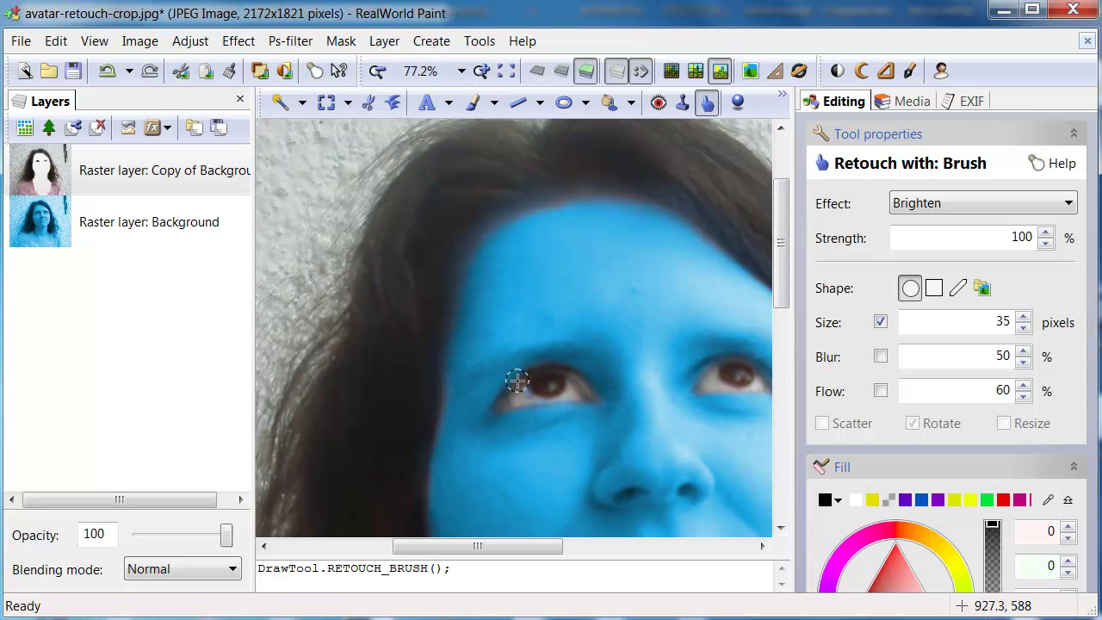
{"action": "scroll", "coordinate": [517, 381], "scroll_direction": "up", "scroll_amount": 2}
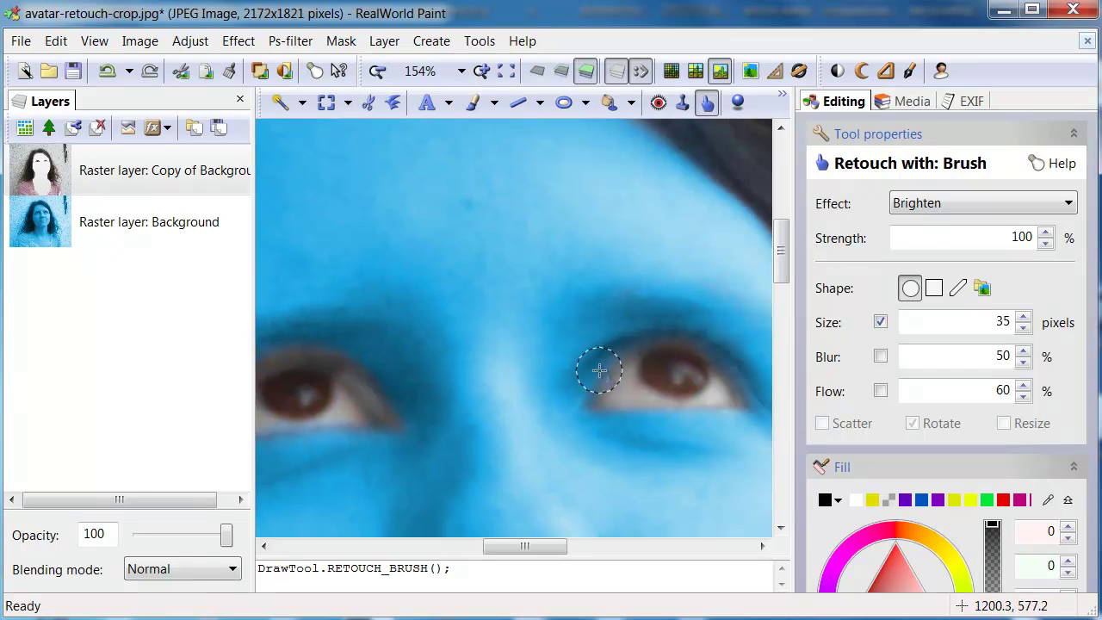
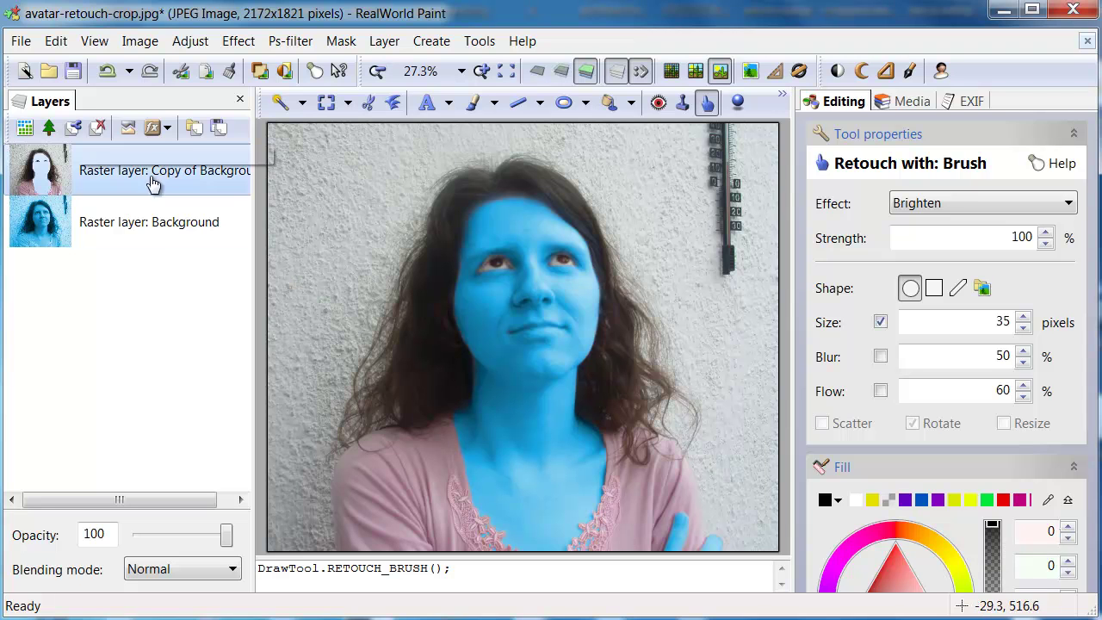
Add a new raster layer, place it between the portrait copy and the background, and set the fill colour to black
{"action": "left_click", "coordinate": [25, 128]}
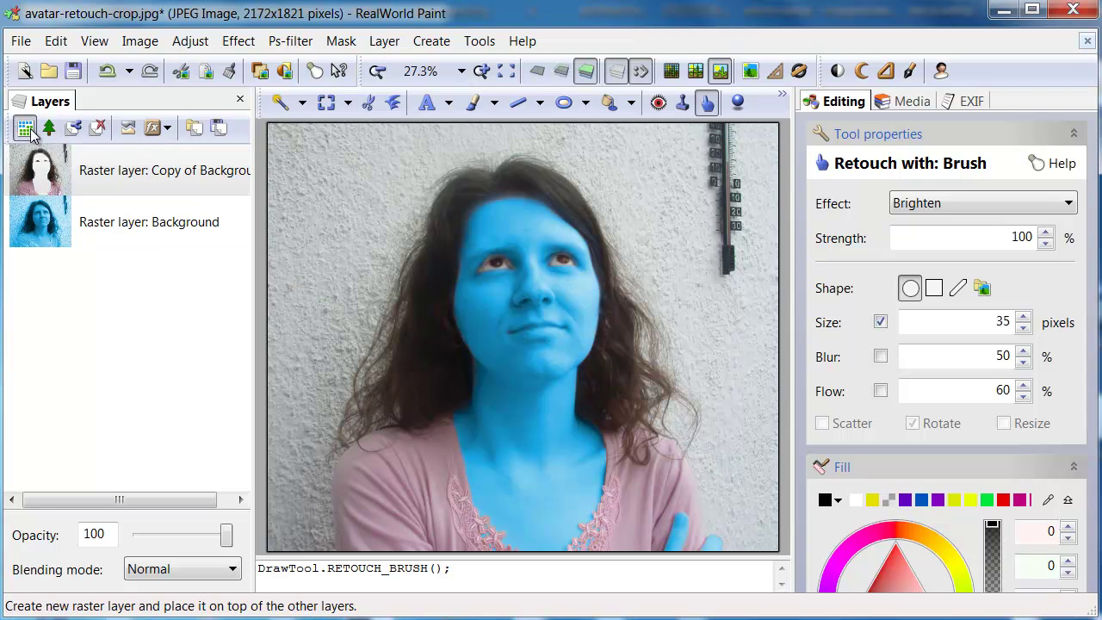
{"action": "left_click_drag", "start_coordinate": [40, 175], "coordinate": [37, 256]}
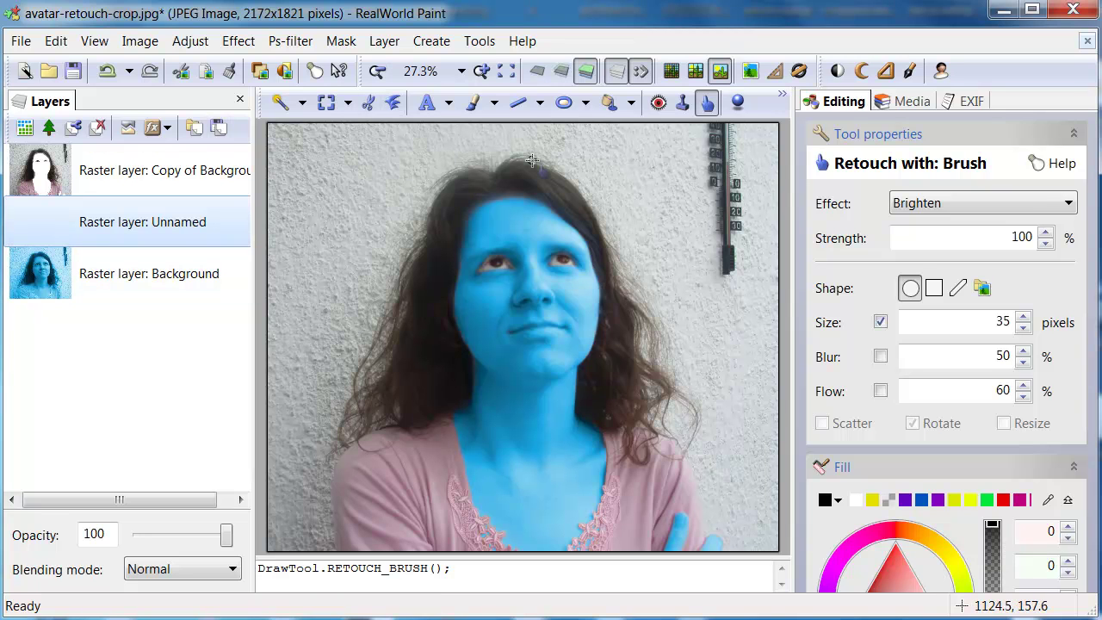
{"action": "left_click", "coordinate": [839, 501]}
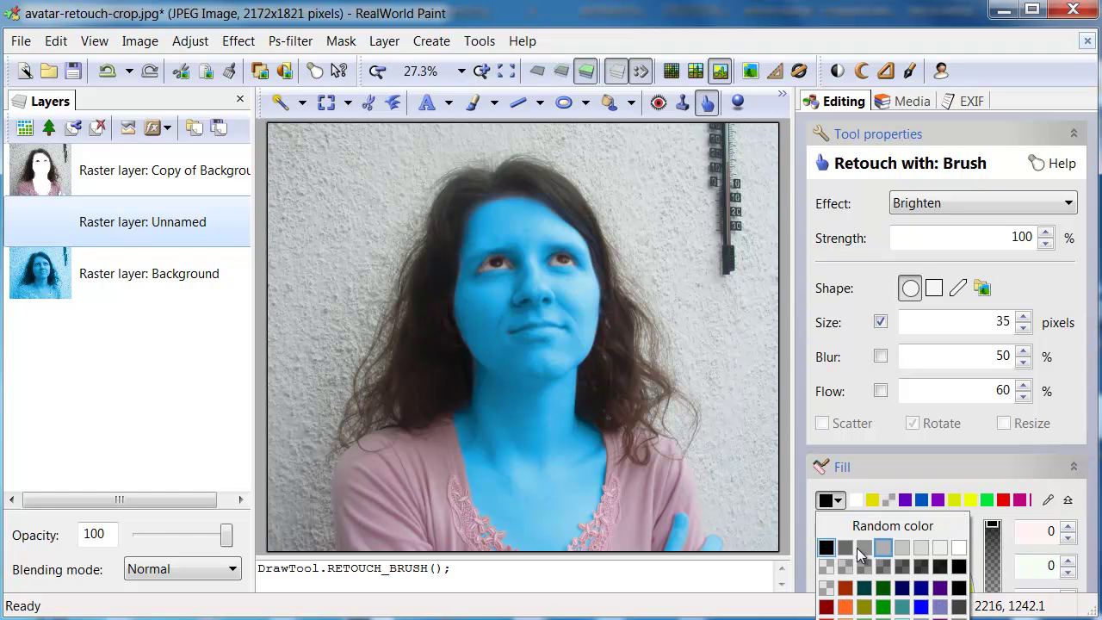
{"action": "left_click", "coordinate": [823, 549]}
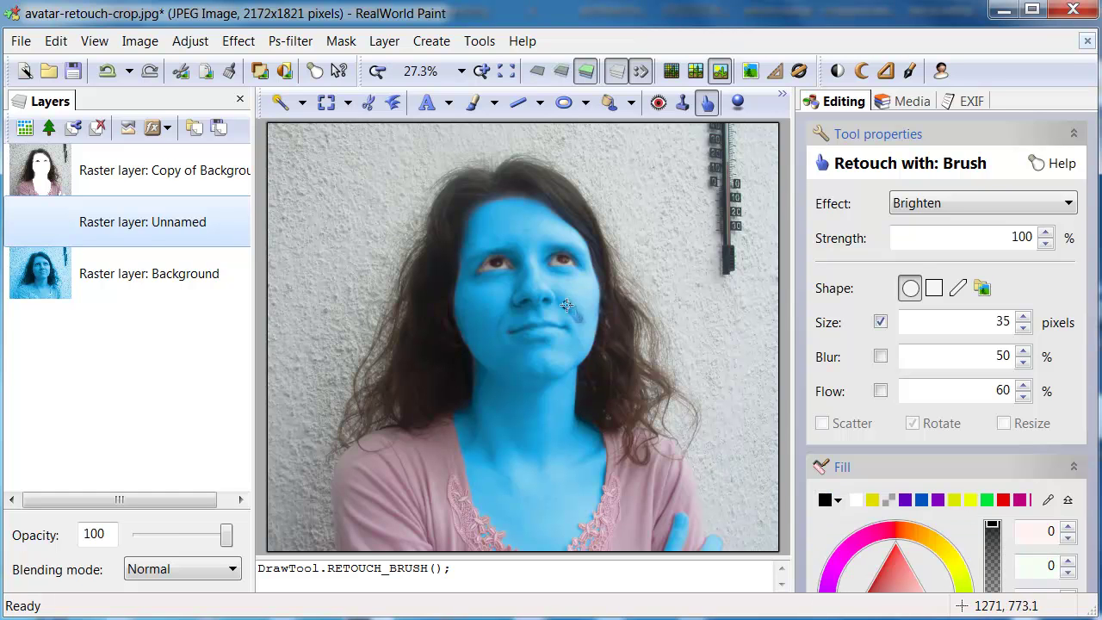
Draw a black wedge-shaped stripe pointing down from the hairline at the centre of the forehead with the Shape tool
{"action": "left_click", "coordinate": [472, 102]}
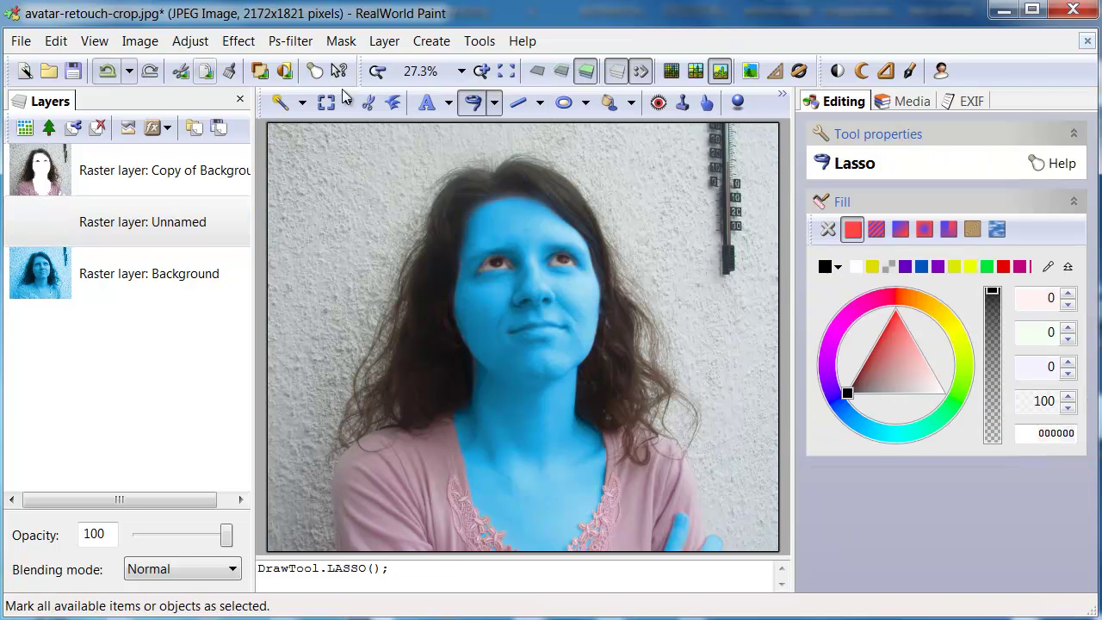
{"action": "left_click", "coordinate": [586, 102]}
{"action": "left_click", "coordinate": [594, 266]}
{"action": "scroll", "coordinate": [519, 252], "scroll_direction": "up", "scroll_amount": 3}
{"action": "left_click_drag", "start_coordinate": [519, 252], "coordinate": [507, 336]}
{"action": "left_click", "coordinate": [506, 338]}
{"action": "mouse_move", "coordinate": [487, 282]}
{"action": "left_mouse_down"}
{"action": "mouse_move", "coordinate": [474, 259]}
{"action": "mouse_move", "coordinate": [511, 288]}
{"action": "mouse_move", "coordinate": [561, 261]}
{"action": "mouse_move", "coordinate": [570, 302]}
{"action": "left_mouse_up"}
{"action": "left_click", "coordinate": [419, 225]}
{"action": "left_click", "coordinate": [541, 227]}
{"action": "right_click", "coordinate": [510, 294]}
Add two narrower curved stripes to the shape along the hairline on the right side of the forehead
{"action": "right_click", "coordinate": [580, 303]}
{"action": "left_click", "coordinate": [600, 318]}
{"action": "left_click", "coordinate": [560, 327]}
{"action": "left_click", "coordinate": [582, 253]}
{"action": "left_click", "coordinate": [609, 277]}
{"action": "right_click", "coordinate": [609, 304]}
{"action": "left_click", "coordinate": [622, 336]}
{"action": "left_click", "coordinate": [599, 331]}
{"action": "left_click", "coordinate": [625, 288]}
{"action": "left_click", "coordinate": [643, 305]}
Add two curved stripes to the shape along the hairline on the left side of the forehead
{"action": "right_click", "coordinate": [423, 315]}
{"action": "left_click", "coordinate": [455, 332]}
{"action": "left_click", "coordinate": [449, 329]}
{"action": "left_click_drag", "start_coordinate": [440, 279], "coordinate": [419, 262]}
{"action": "left_click", "coordinate": [378, 239]}
{"action": "left_click", "coordinate": [348, 268]}
{"action": "left_click", "coordinate": [380, 273]}
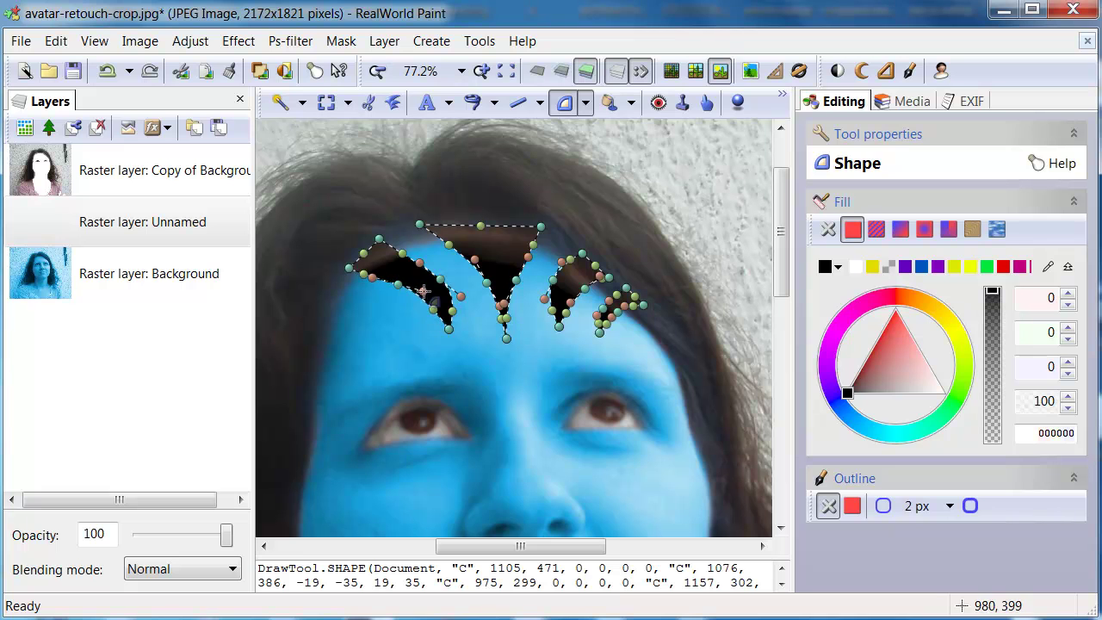
{"action": "left_click", "coordinate": [388, 329]}
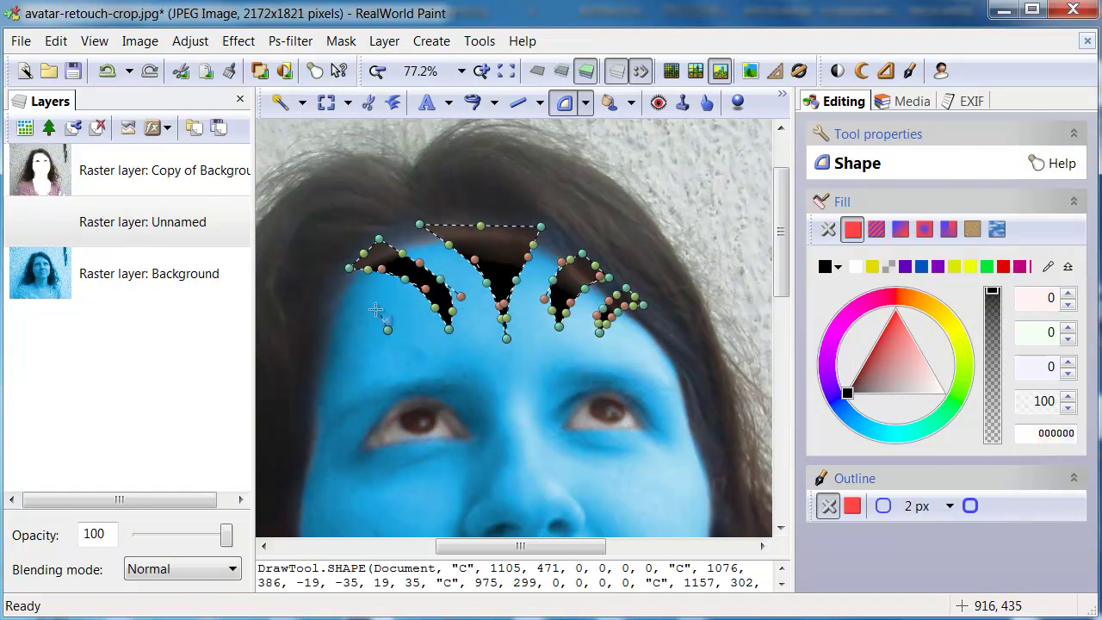
{"action": "left_click", "coordinate": [317, 319]}
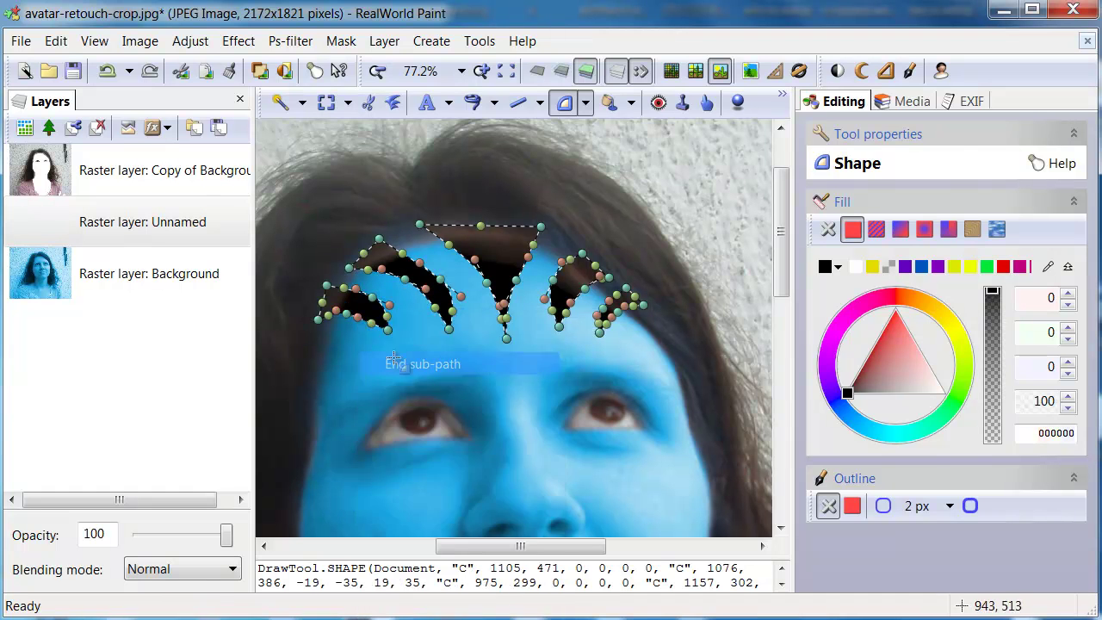
Reposition the tips of the forehead stripes to even out their lengths and directions
{"action": "scroll", "coordinate": [379, 335], "scroll_direction": "up", "scroll_amount": 3}
{"action": "scroll", "coordinate": [602, 292], "scroll_direction": "down", "scroll_amount": 2}
{"action": "left_click_drag", "start_coordinate": [569, 217], "coordinate": [563, 214]}
{"action": "left_click_drag", "start_coordinate": [619, 230], "coordinate": [617, 212]}
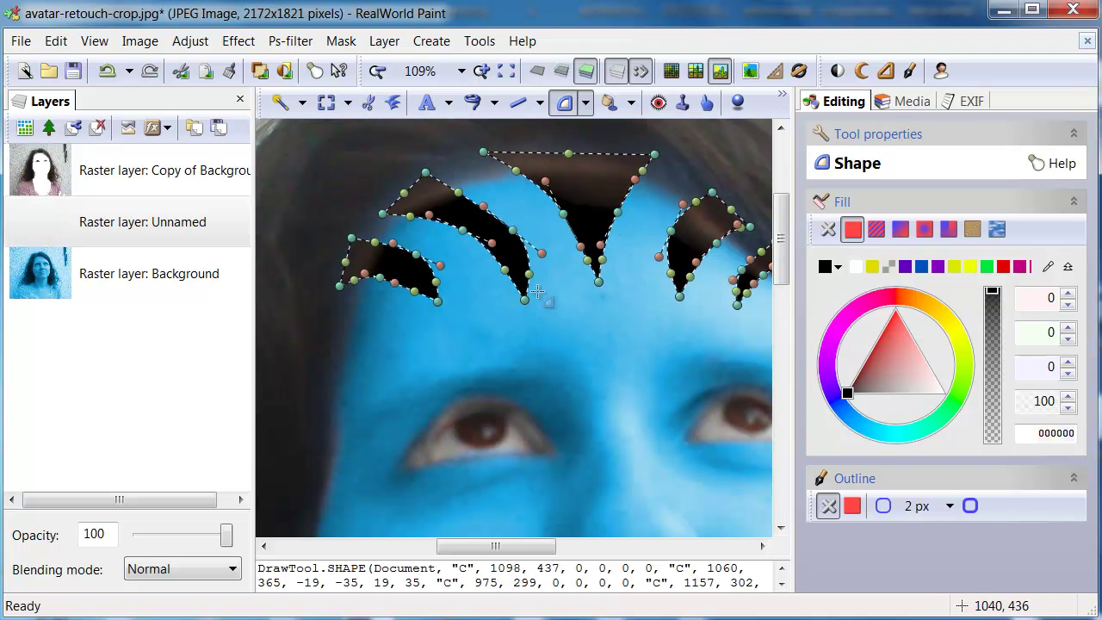
{"action": "left_click_drag", "start_coordinate": [437, 301], "coordinate": [463, 320]}
{"action": "left_click_drag", "start_coordinate": [524, 301], "coordinate": [524, 287]}
{"action": "left_click_drag", "start_coordinate": [599, 282], "coordinate": [593, 271]}
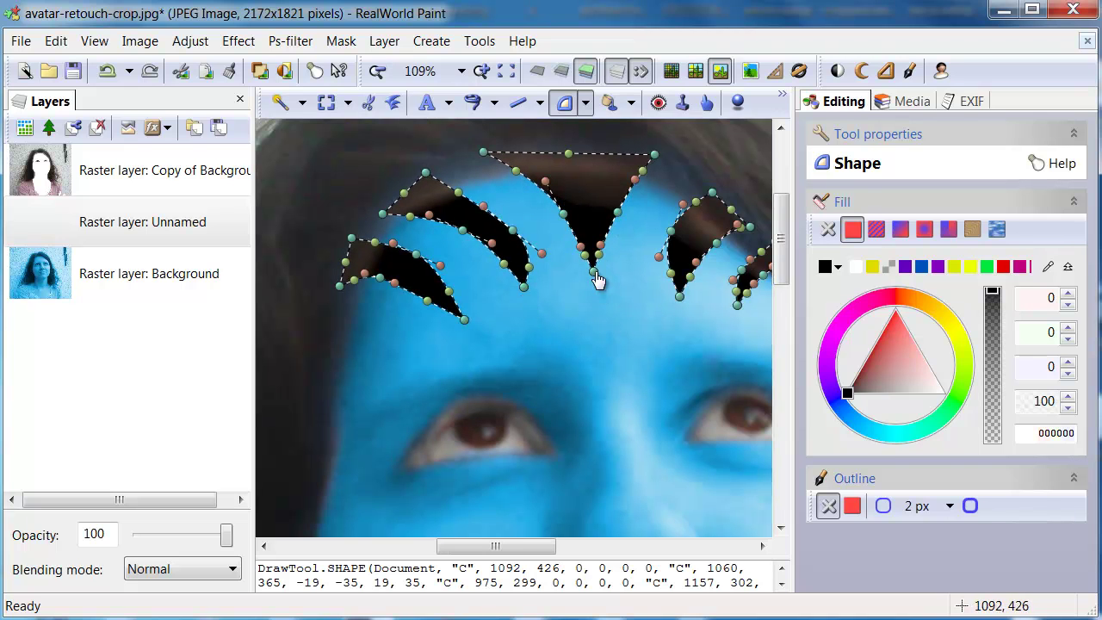
{"action": "left_click_drag", "start_coordinate": [679, 297], "coordinate": [672, 286]}
Refine the curves and widths of the forehead stripes and apply the finished shape to the new layer
{"action": "left_click_drag", "start_coordinate": [402, 282], "coordinate": [399, 287]}
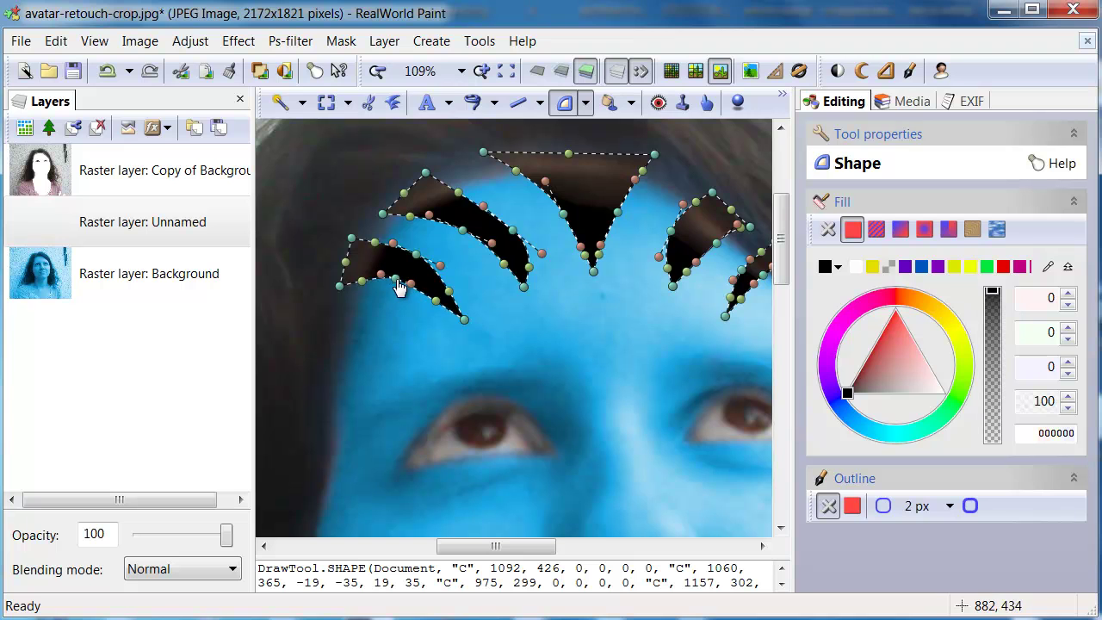
{"action": "left_click_drag", "start_coordinate": [463, 238], "coordinate": [521, 250]}
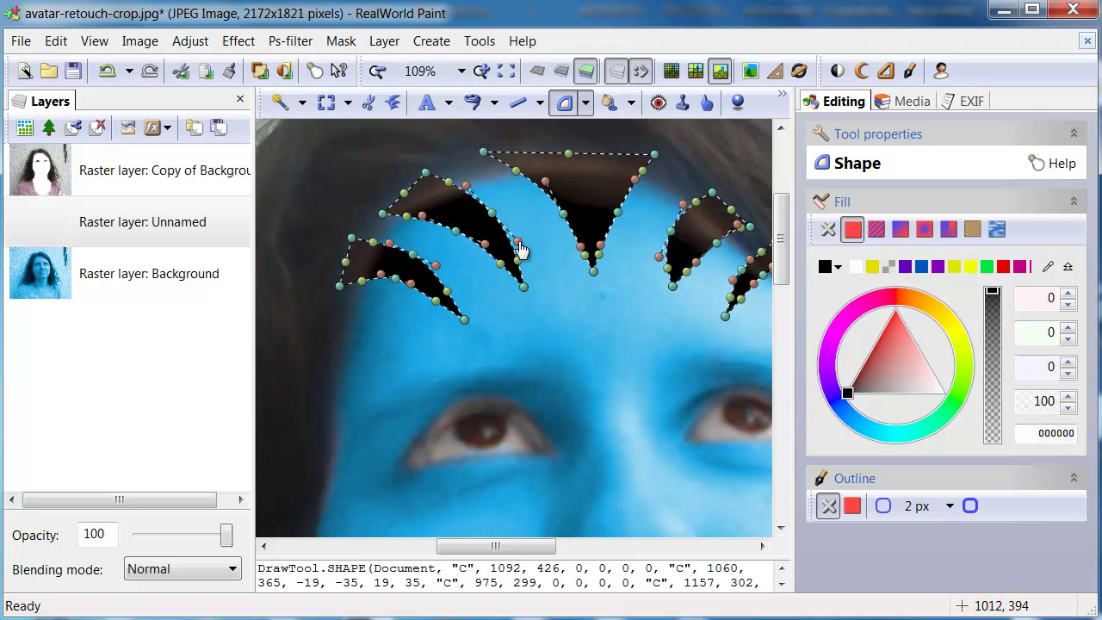
{"action": "left_click_drag", "start_coordinate": [543, 182], "coordinate": [560, 200]}
{"action": "left_click_drag", "start_coordinate": [486, 153], "coordinate": [492, 152]}
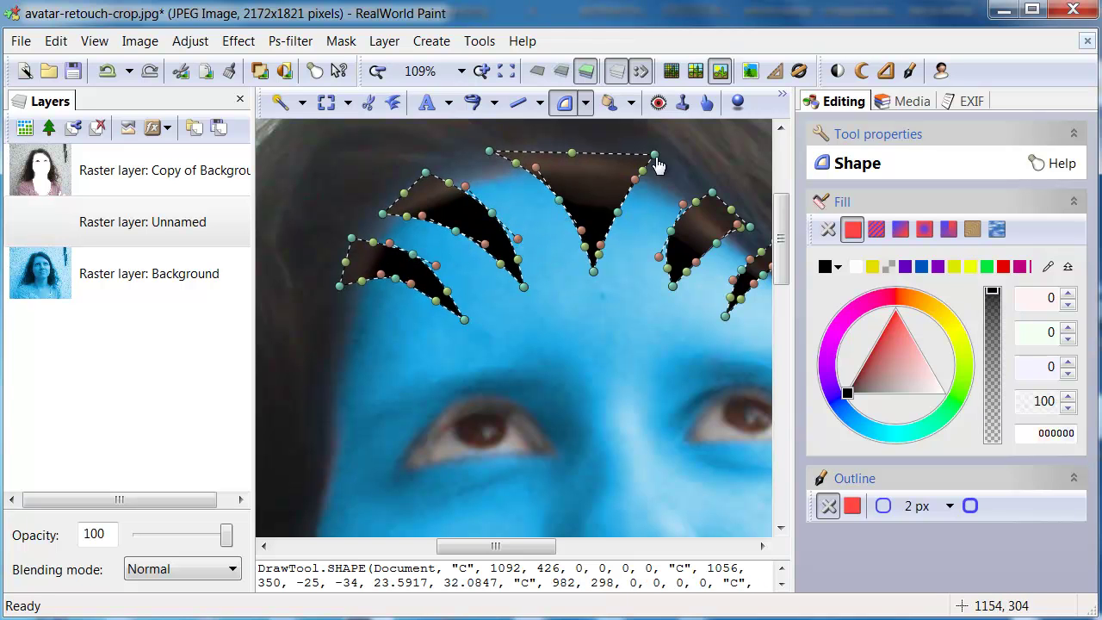
{"action": "left_click_drag", "start_coordinate": [617, 213], "coordinate": [614, 204]}
{"action": "left_click_drag", "start_coordinate": [715, 244], "coordinate": [710, 238]}
{"action": "left_click_drag", "start_coordinate": [669, 231], "coordinate": [677, 233]}
{"action": "left_click_drag", "start_coordinate": [691, 309], "coordinate": [538, 310]}
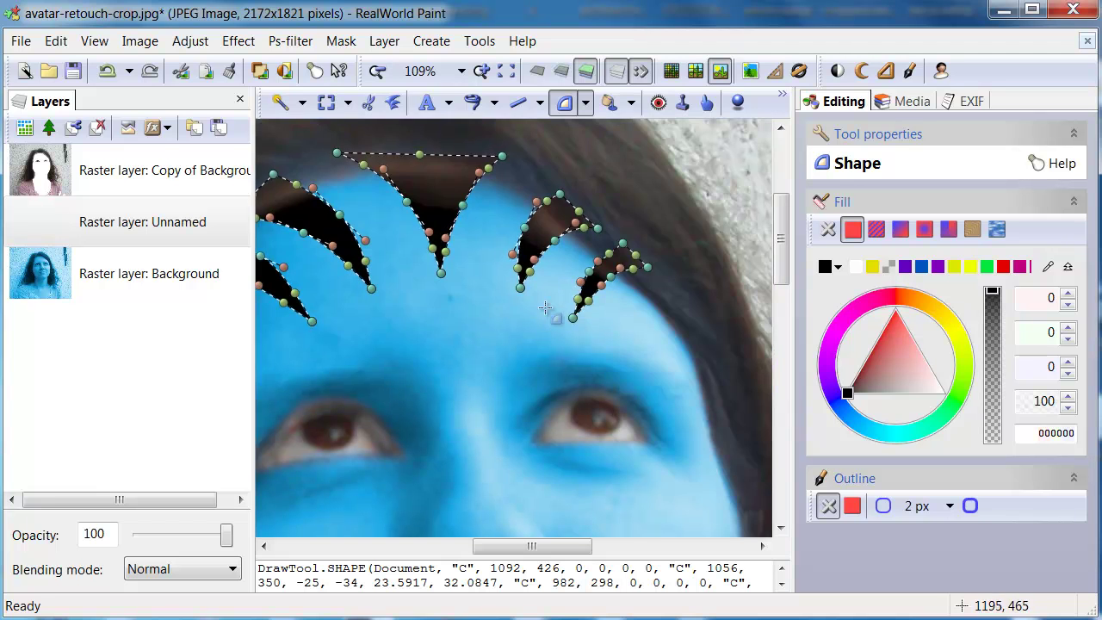
{"action": "scroll", "coordinate": [491, 302], "scroll_direction": "down", "scroll_amount": 2}
{"action": "right_click", "coordinate": [446, 300]}
{"action": "left_click", "coordinate": [517, 347]}
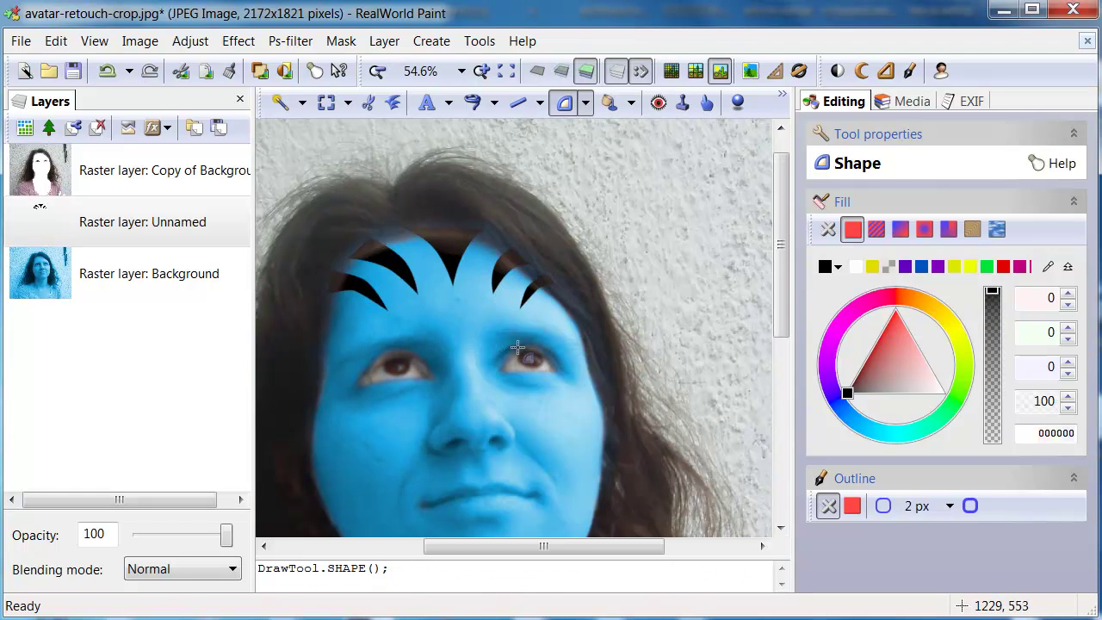
Set the stripe layer's blending mode to Multiply and its opacity to 30
{"action": "left_click", "coordinate": [196, 583]}
{"action": "left_click", "coordinate": [176, 327]}
{"action": "left_click_drag", "start_coordinate": [230, 536], "coordinate": [167, 538]}
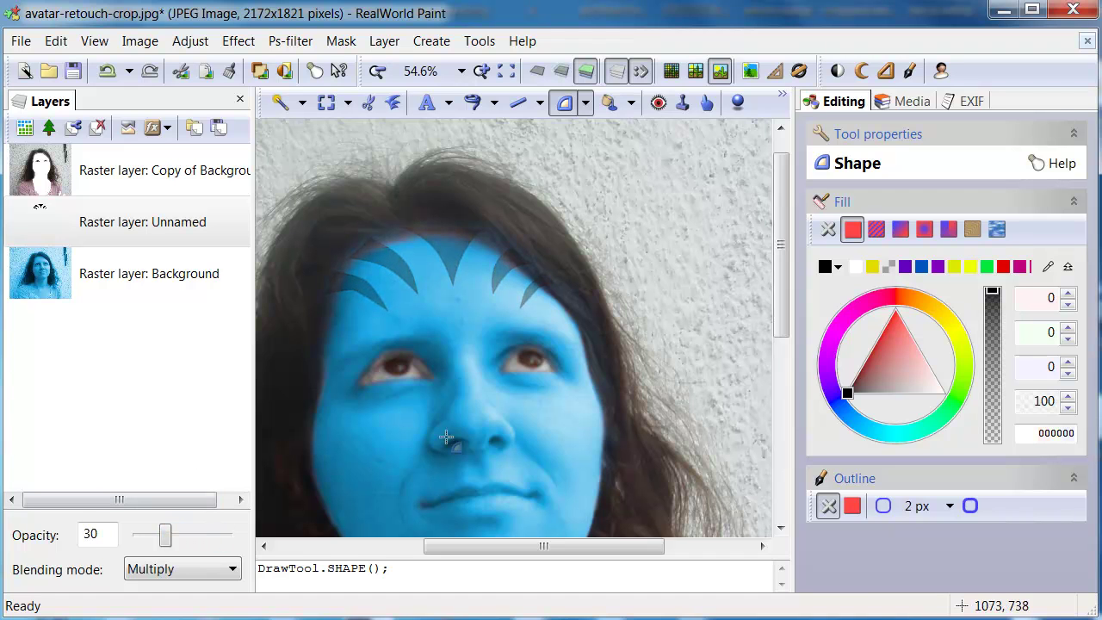
Fade the forehead stripes where they overlap the hairline using a transparent 57-pixel brush at 20% flow
{"action": "scroll", "coordinate": [440, 396], "scroll_direction": "down", "scroll_amount": 1}
{"action": "left_click", "coordinate": [494, 102]}
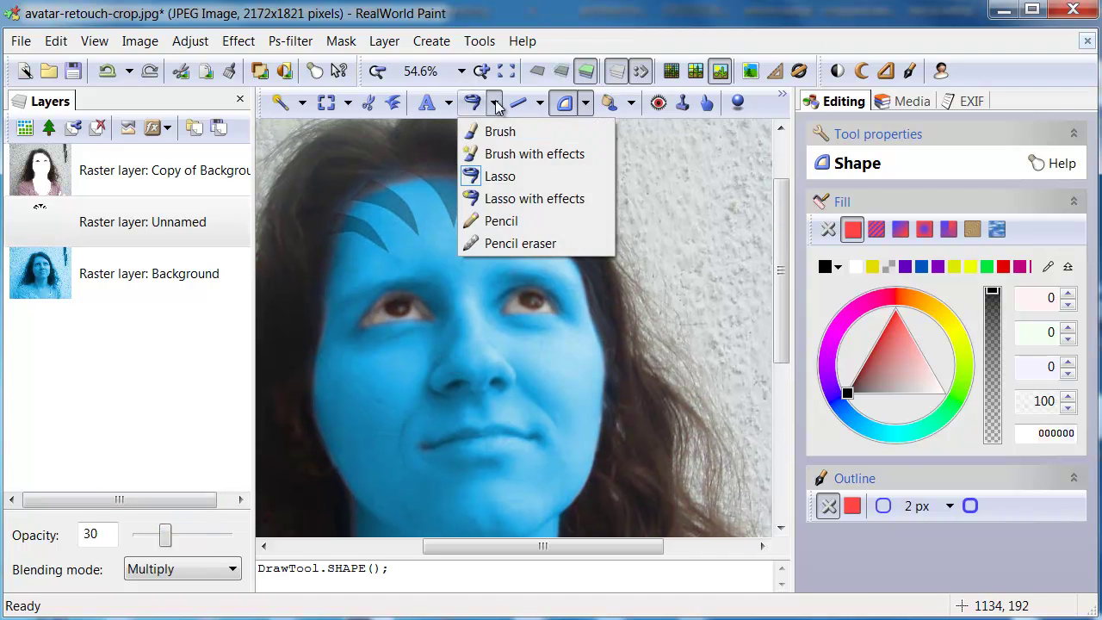
{"action": "left_click", "coordinate": [502, 130]}
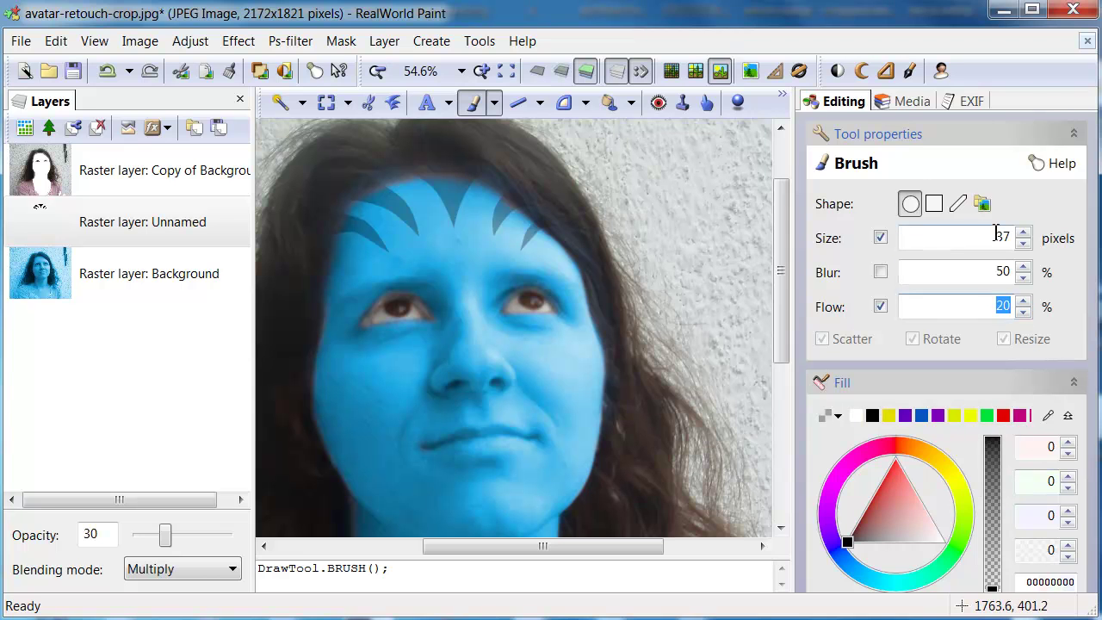
{"action": "scroll", "coordinate": [333, 209], "scroll_direction": "up", "scroll_amount": 2}
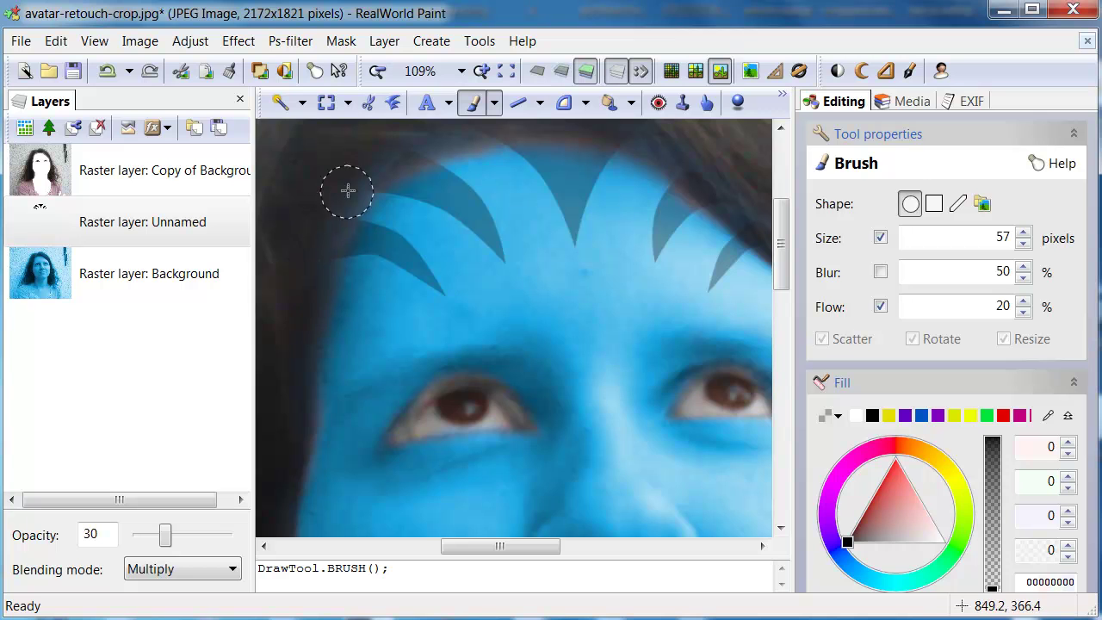
{"action": "scroll", "coordinate": [354, 194], "scroll_direction": "up", "scroll_amount": 3}
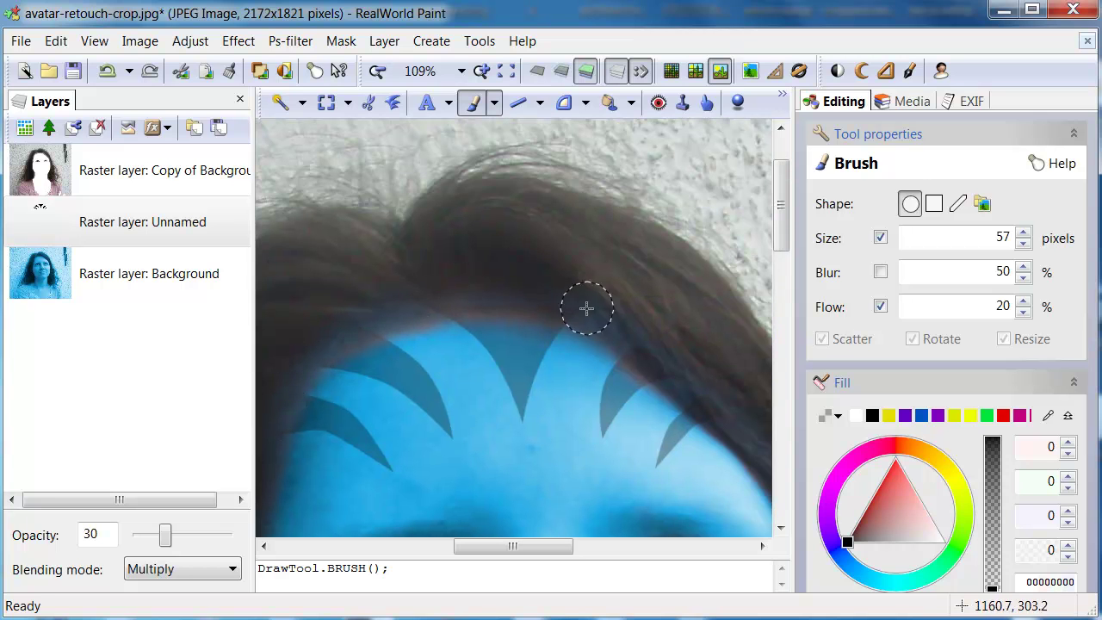
{"action": "left_click_drag", "start_coordinate": [639, 328], "coordinate": [512, 297]}
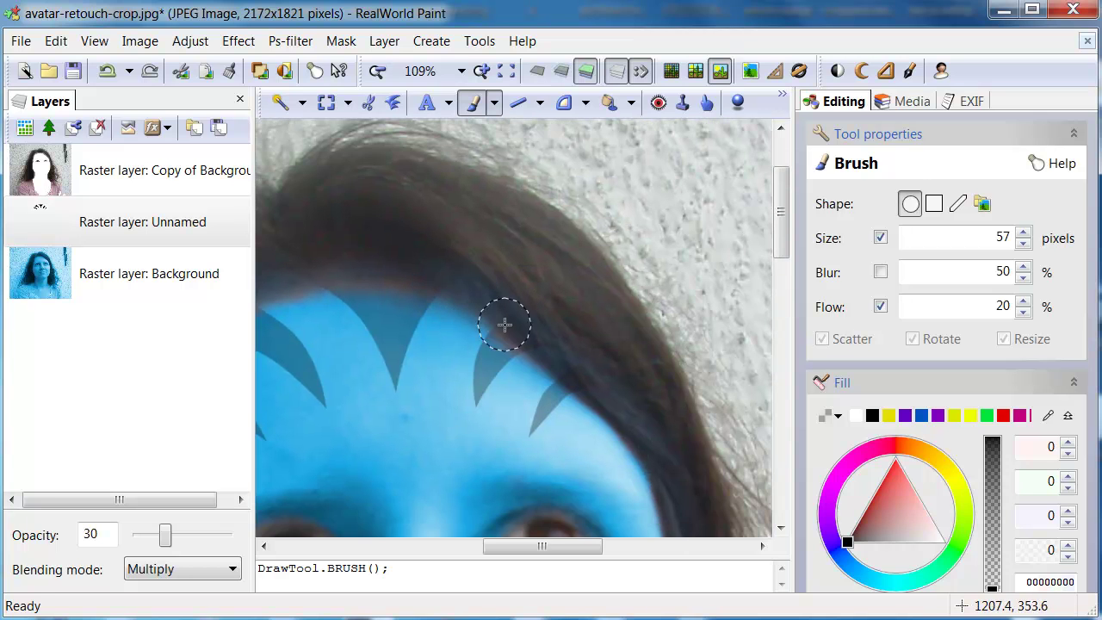
{"action": "scroll", "coordinate": [573, 255], "scroll_direction": "down", "scroll_amount": 4}
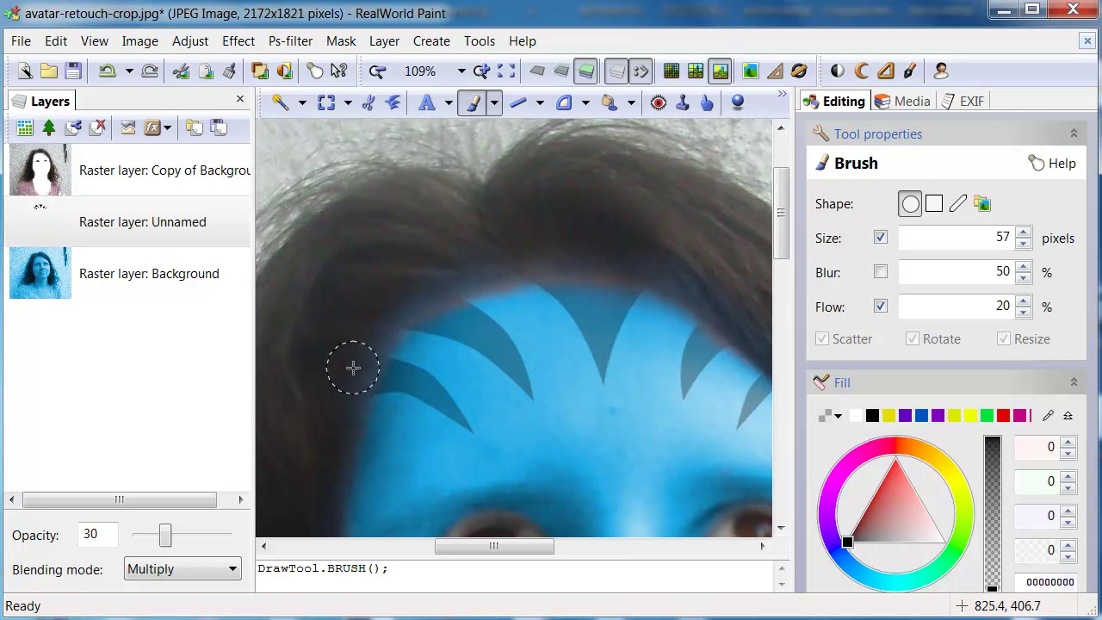
Draw a curved, fully opaque black stripe with the Shape tool on the left cheek, tapering from the face edge toward the nose
{"action": "left_click", "coordinate": [563, 103]}
{"action": "scroll", "coordinate": [405, 389], "scroll_direction": "down", "scroll_amount": 3}
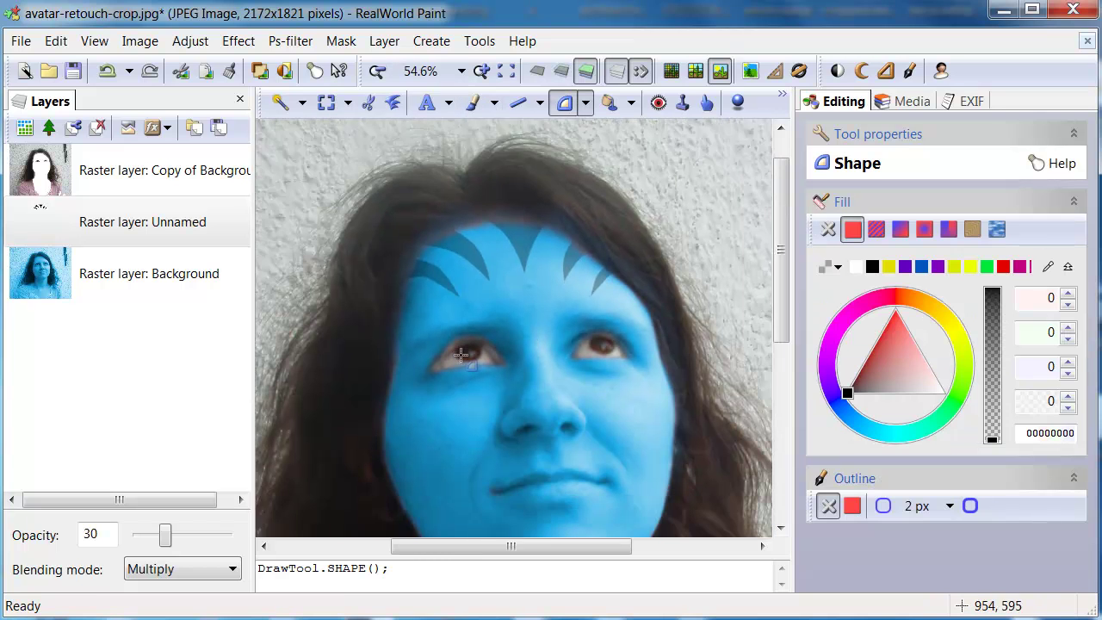
{"action": "left_click", "coordinate": [450, 321]}
{"action": "left_click", "coordinate": [372, 355]}
{"action": "mouse_move", "coordinate": [418, 337]}
{"action": "left_mouse_down"}
{"action": "mouse_move", "coordinate": [397, 352]}
{"action": "mouse_move", "coordinate": [437, 349]}
{"action": "left_mouse_up"}
{"action": "left_click", "coordinate": [378, 392]}
{"action": "left_click", "coordinate": [991, 289]}
{"action": "scroll", "coordinate": [419, 352], "scroll_direction": "up", "scroll_amount": 6}
{"action": "left_click_drag", "start_coordinate": [419, 386], "coordinate": [424, 373]}
{"action": "left_click_drag", "start_coordinate": [504, 262], "coordinate": [515, 247]}
{"action": "left_click_drag", "start_coordinate": [413, 309], "coordinate": [390, 323]}
{"action": "left_click_drag", "start_coordinate": [448, 282], "coordinate": [456, 288]}
Add a second curved stripe below the first on the left cheek and apply the shape
{"action": "right_click", "coordinate": [457, 441]}
{"action": "left_click_drag", "start_coordinate": [532, 378], "coordinate": [521, 266]}
{"action": "left_click", "coordinate": [521, 266]}
{"action": "left_click_drag", "start_coordinate": [465, 439], "coordinate": [434, 469]}
{"action": "left_click", "coordinate": [371, 496]}
{"action": "left_click", "coordinate": [346, 439]}
{"action": "left_click_drag", "start_coordinate": [437, 380], "coordinate": [477, 339]}
{"action": "left_click_drag", "start_coordinate": [464, 440], "coordinate": [459, 432]}
{"action": "scroll", "coordinate": [459, 432], "scroll_direction": "down", "scroll_amount": 3}
{"action": "right_click", "coordinate": [498, 406]}
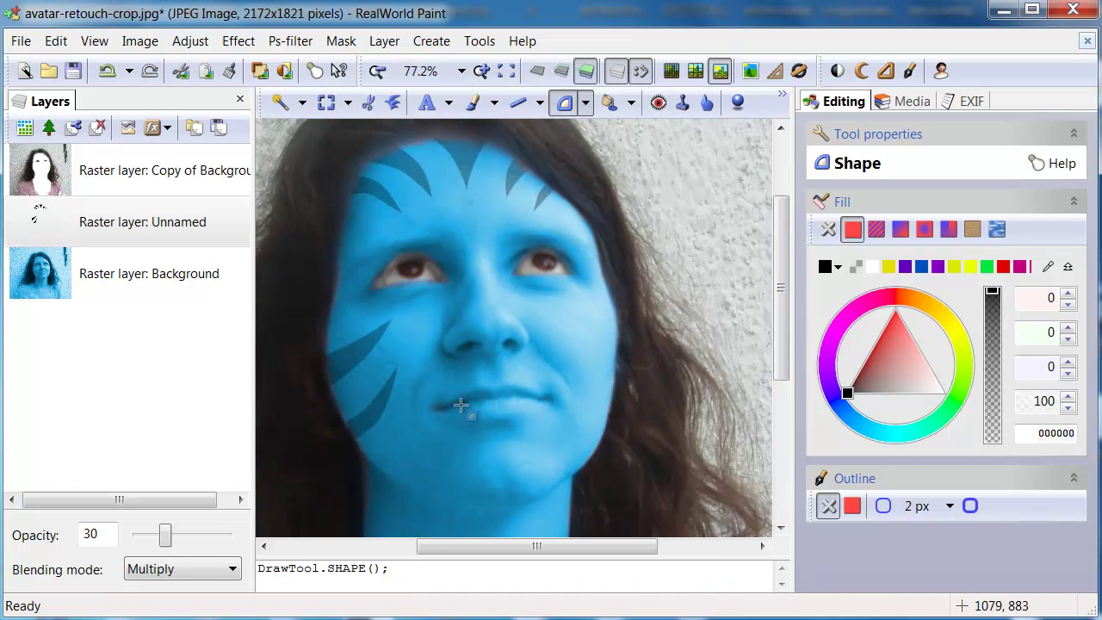
Draw a curved stripe on the right cheek, tapering from the face edge toward the nose
{"action": "left_click", "coordinate": [416, 354]}
{"action": "left_click", "coordinate": [487, 381]}
{"action": "left_click", "coordinate": [502, 413]}
{"action": "left_click", "coordinate": [442, 387]}
{"action": "left_click", "coordinate": [417, 355]}
{"action": "scroll", "coordinate": [458, 361], "scroll_direction": "up", "scroll_amount": 2}
{"action": "left_click_drag", "start_coordinate": [492, 396], "coordinate": [546, 405]}
{"action": "left_click_drag", "start_coordinate": [546, 469], "coordinate": [547, 444]}
{"action": "left_click_drag", "start_coordinate": [460, 374], "coordinate": [468, 390]}
{"action": "scroll", "coordinate": [471, 435], "scroll_direction": "down", "scroll_amount": 2}
Add a second curved stripe below the first on the right cheek and apply the shape
{"action": "left_click_drag", "start_coordinate": [469, 440], "coordinate": [446, 417]}
{"action": "left_click", "coordinate": [407, 399]}
{"action": "left_click", "coordinate": [473, 466]}
{"action": "left_click", "coordinate": [479, 443]}
{"action": "mouse_move", "coordinate": [442, 457]}
{"action": "left_mouse_down"}
{"action": "mouse_move", "coordinate": [456, 462]}
{"action": "mouse_move", "coordinate": [438, 428]}
{"action": "left_mouse_up"}
{"action": "left_click_drag", "start_coordinate": [408, 446], "coordinate": [499, 417]}
{"action": "scroll", "coordinate": [539, 406], "scroll_direction": "up", "scroll_amount": 2}
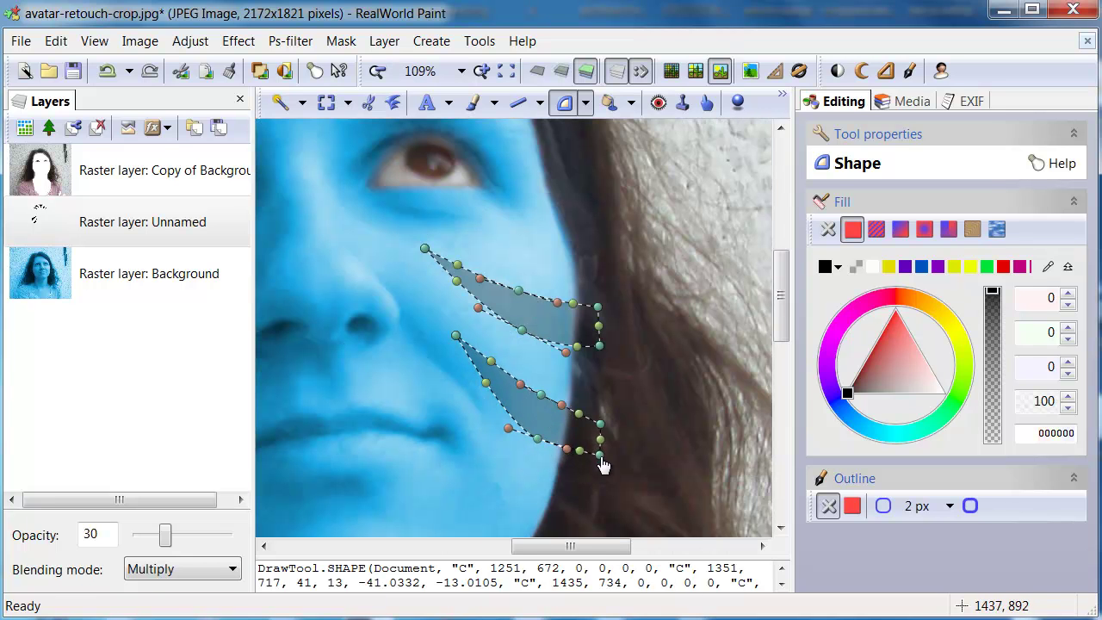
{"action": "scroll", "coordinate": [535, 394], "scroll_direction": "down", "scroll_amount": 2}
{"action": "key", "text": "Return"}
{"action": "scroll", "coordinate": [444, 358], "scroll_direction": "down", "scroll_amount": 1}
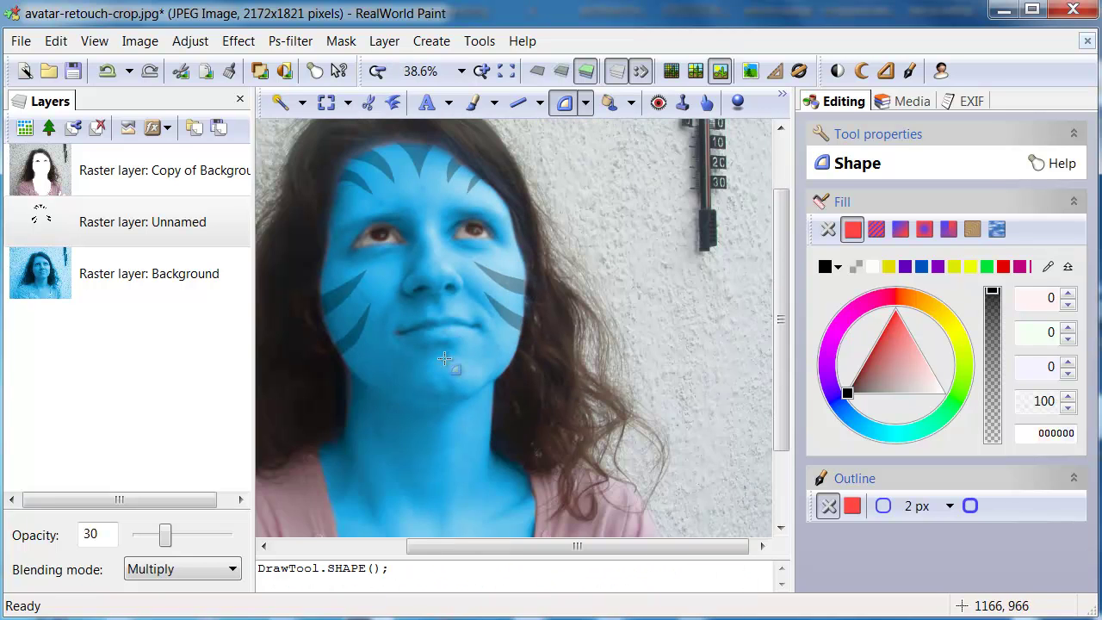
Draw and apply a tapered stripe curving across the neck from its left edge
{"action": "left_click_drag", "start_coordinate": [378, 415], "coordinate": [354, 402]}
{"action": "left_click", "coordinate": [328, 389]}
{"action": "left_click", "coordinate": [330, 415]}
{"action": "left_click_drag", "start_coordinate": [369, 433], "coordinate": [387, 444]}
{"action": "scroll", "coordinate": [398, 439], "scroll_direction": "up", "scroll_amount": 2}
{"action": "left_click_drag", "start_coordinate": [472, 436], "coordinate": [498, 429]}
{"action": "mouse_move", "coordinate": [385, 450]}
{"action": "left_mouse_down"}
{"action": "mouse_move", "coordinate": [405, 451]}
{"action": "mouse_move", "coordinate": [406, 409]}
{"action": "mouse_move", "coordinate": [350, 397]}
{"action": "left_mouse_up"}
{"action": "left_click_drag", "start_coordinate": [496, 428], "coordinate": [496, 424]}
{"action": "key", "text": "Return"}
Draw and apply a tapered stripe curving down across the neck from its right edge
{"action": "left_click_drag", "start_coordinate": [454, 532], "coordinate": [515, 356]}
{"action": "left_click_drag", "start_coordinate": [577, 277], "coordinate": [609, 256]}
{"action": "left_click", "coordinate": [655, 229]}
{"action": "left_click", "coordinate": [653, 265]}
{"action": "left_click_drag", "start_coordinate": [590, 301], "coordinate": [542, 295]}
{"action": "key", "text": "Return"}
Draw a long curved stripe shape across the base of the neck, starting at its left edge
{"action": "left_click", "coordinate": [297, 242]}
{"action": "left_click_drag", "start_coordinate": [377, 344], "coordinate": [415, 357]}
{"action": "left_click_drag", "start_coordinate": [531, 399], "coordinate": [567, 400]}
{"action": "left_click", "coordinate": [632, 385]}
{"action": "left_click_drag", "start_coordinate": [489, 426], "coordinate": [418, 412]}
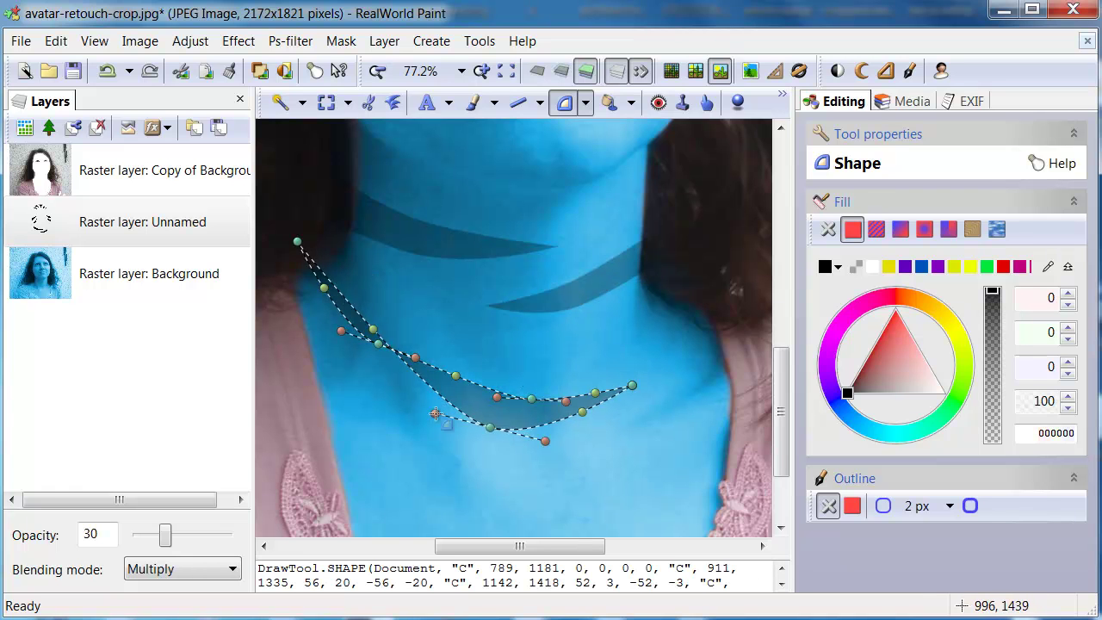
Reshape the nodes and curve handles of the stripe at the neck's base into a smooth taper and apply it
{"action": "left_click_drag", "start_coordinate": [346, 365], "coordinate": [317, 340]}
{"action": "left_click_drag", "start_coordinate": [248, 279], "coordinate": [270, 266]}
{"action": "left_click_drag", "start_coordinate": [410, 391], "coordinate": [412, 392]}
{"action": "left_click_drag", "start_coordinate": [412, 345], "coordinate": [410, 333]}
{"action": "left_click_drag", "start_coordinate": [373, 319], "coordinate": [376, 302]}
{"action": "left_click_drag", "start_coordinate": [531, 396], "coordinate": [490, 390]}
{"action": "left_click_drag", "start_coordinate": [597, 441], "coordinate": [525, 427]}
{"action": "left_click_drag", "start_coordinate": [510, 449], "coordinate": [477, 401]}
{"action": "left_click_drag", "start_coordinate": [429, 348], "coordinate": [434, 341]}
{"action": "key", "text": "Return"}
Draw a stripe shape across the upper chest, narrow near the left side and widening past the right neckline edge
{"action": "scroll", "coordinate": [530, 407], "scroll_direction": "down", "scroll_amount": 1}
{"action": "left_click", "coordinate": [428, 419]}
{"action": "left_click_drag", "start_coordinate": [506, 406], "coordinate": [557, 391]}
{"action": "left_click_drag", "start_coordinate": [619, 366], "coordinate": [634, 351]}
{"action": "left_click", "coordinate": [675, 336]}
{"action": "left_click", "coordinate": [679, 406]}
{"action": "left_click_drag", "start_coordinate": [600, 418], "coordinate": [456, 443]}
Refine the upper chest stripe's tip, nodes and curve handles into a smooth arc and apply the shape
{"action": "left_click_drag", "start_coordinate": [428, 419], "coordinate": [409, 405]}
{"action": "left_click_drag", "start_coordinate": [471, 444], "coordinate": [480, 437]}
{"action": "left_click_drag", "start_coordinate": [465, 437], "coordinate": [506, 441]}
{"action": "left_click_drag", "start_coordinate": [599, 419], "coordinate": [614, 415]}
{"action": "left_click_drag", "start_coordinate": [546, 434], "coordinate": [568, 427]}
{"action": "left_click_drag", "start_coordinate": [680, 406], "coordinate": [694, 381]}
{"action": "left_click_drag", "start_coordinate": [456, 420], "coordinate": [471, 412]}
{"action": "left_click_drag", "start_coordinate": [602, 380], "coordinate": [586, 383]}
{"action": "left_click_drag", "start_coordinate": [619, 365], "coordinate": [654, 350]}
{"action": "mouse_move", "coordinate": [436, 420]}
{"action": "left_mouse_down"}
{"action": "mouse_move", "coordinate": [507, 400]}
{"action": "mouse_move", "coordinate": [497, 387]}
{"action": "mouse_move", "coordinate": [440, 433]}
{"action": "left_mouse_up"}
{"action": "right_click", "coordinate": [440, 433]}
{"action": "left_click", "coordinate": [516, 190]}
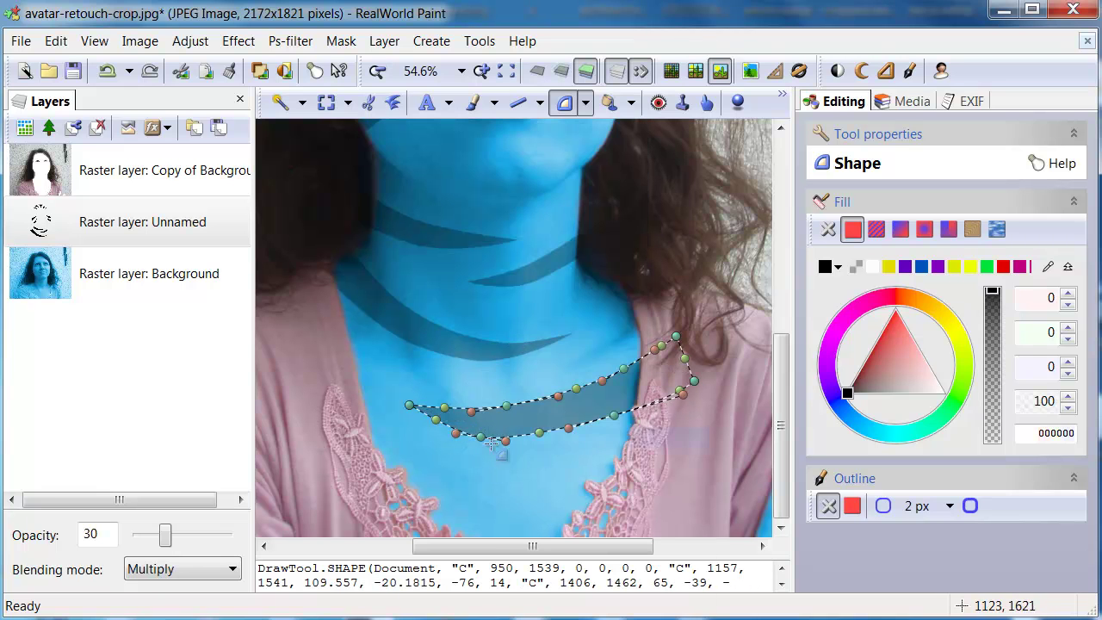
{"action": "left_click_drag", "start_coordinate": [555, 396], "coordinate": [563, 401]}
{"action": "right_click", "coordinate": [568, 417]}
{"action": "left_click", "coordinate": [615, 428]}
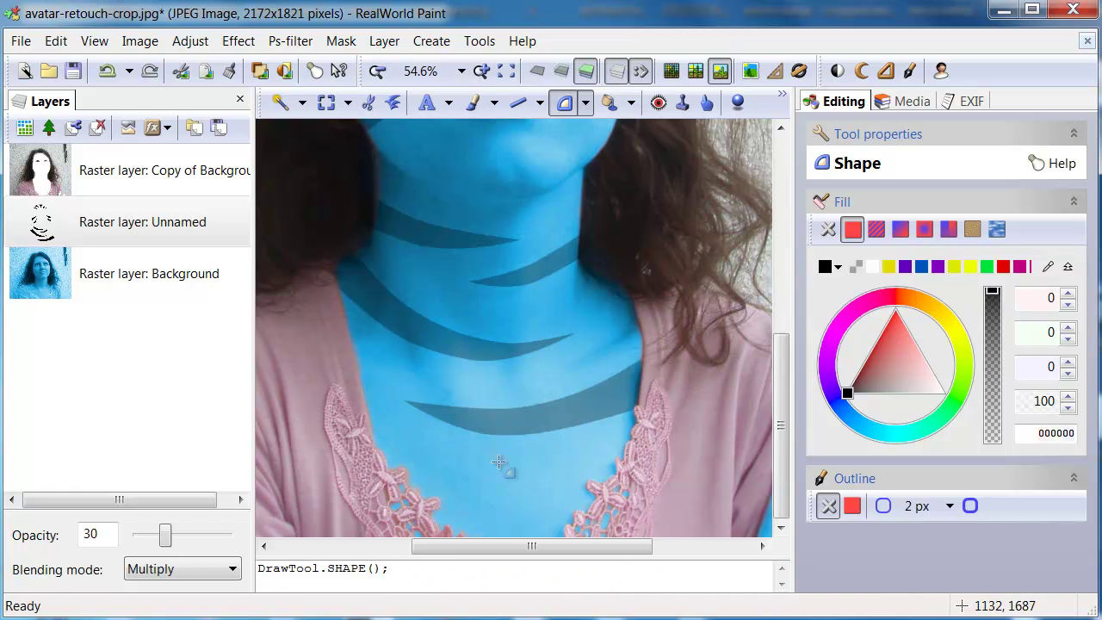
Draw and apply a tapered stripe low on the chest, running from the left lace edge to a point near the middle
{"action": "left_click", "coordinate": [562, 485]}
{"action": "left_click_drag", "start_coordinate": [447, 472], "coordinate": [400, 452]}
{"action": "left_click", "coordinate": [343, 442]}
{"action": "left_click", "coordinate": [356, 489]}
{"action": "mouse_move", "coordinate": [399, 499]}
{"action": "left_mouse_down"}
{"action": "mouse_move", "coordinate": [470, 512]}
{"action": "mouse_move", "coordinate": [445, 498]}
{"action": "left_mouse_up"}
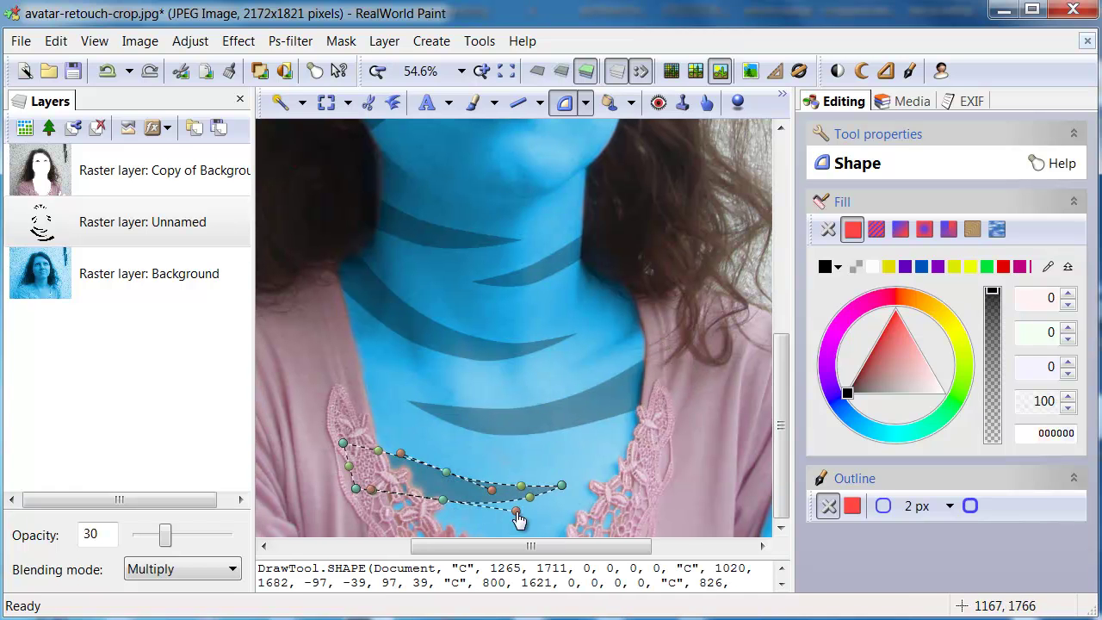
{"action": "left_click_drag", "start_coordinate": [400, 452], "coordinate": [396, 461]}
{"action": "left_click_drag", "start_coordinate": [562, 485], "coordinate": [578, 475]}
{"action": "right_click", "coordinate": [530, 449]}
{"action": "left_click", "coordinate": [555, 463]}
Restore some natural lip colour on the Copy of Background layer with the Alpha from brightness brush, size 81 and flow 40%, and merge the layers
{"action": "scroll", "coordinate": [556, 466], "scroll_direction": "down", "scroll_amount": 1}
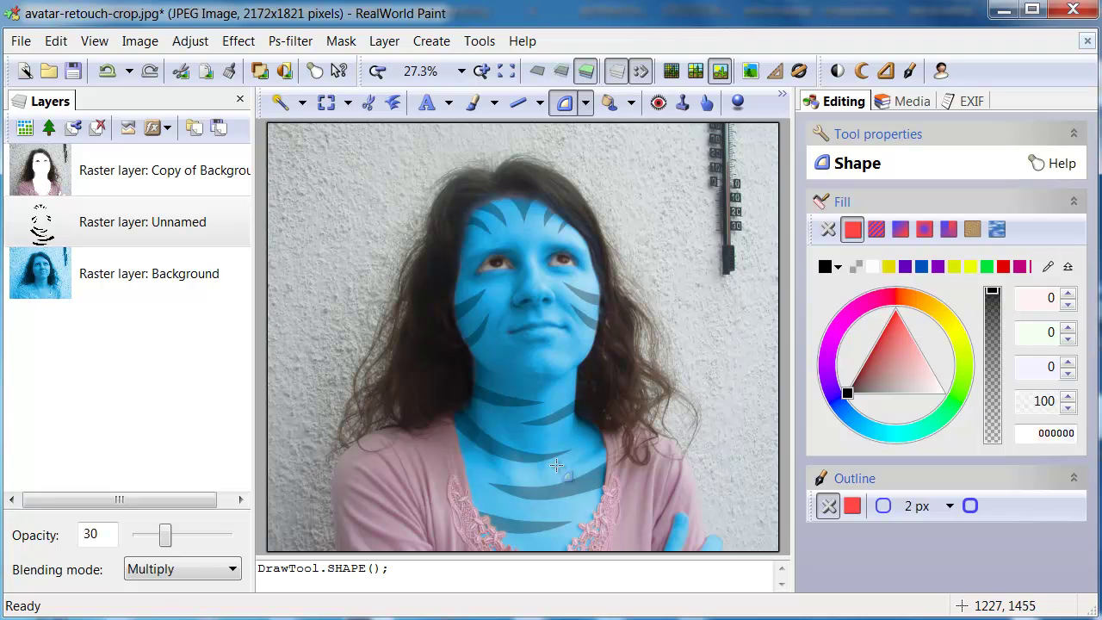
{"action": "left_click", "coordinate": [133, 181]}
{"action": "left_click", "coordinate": [783, 96]}
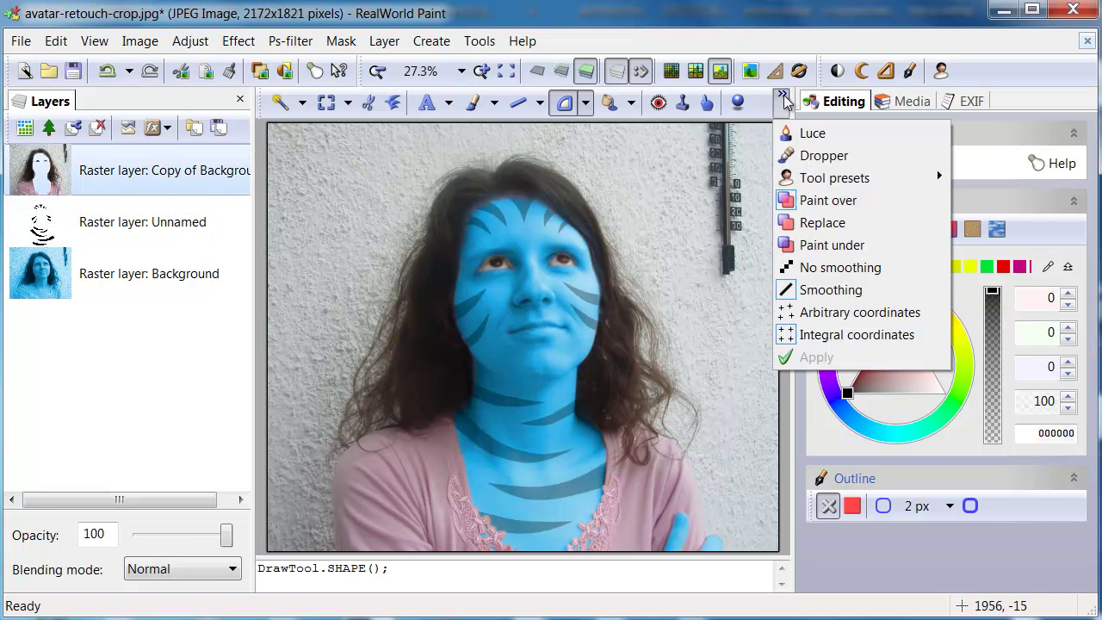
{"action": "mouse_move", "coordinate": [833, 177]}
{"action": "left_click", "coordinate": [1007, 179]}
{"action": "scroll", "coordinate": [514, 258], "scroll_direction": "up", "scroll_amount": 2}
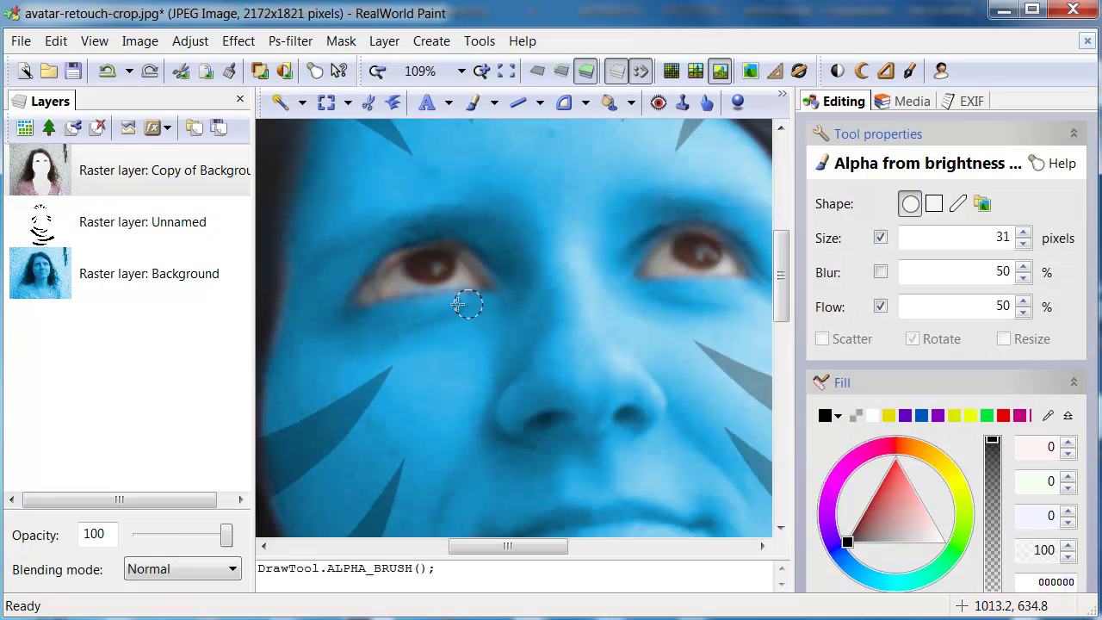
{"action": "scroll", "coordinate": [723, 297], "scroll_direction": "down", "scroll_amount": 4}
{"action": "left_click", "coordinate": [782, 92]}
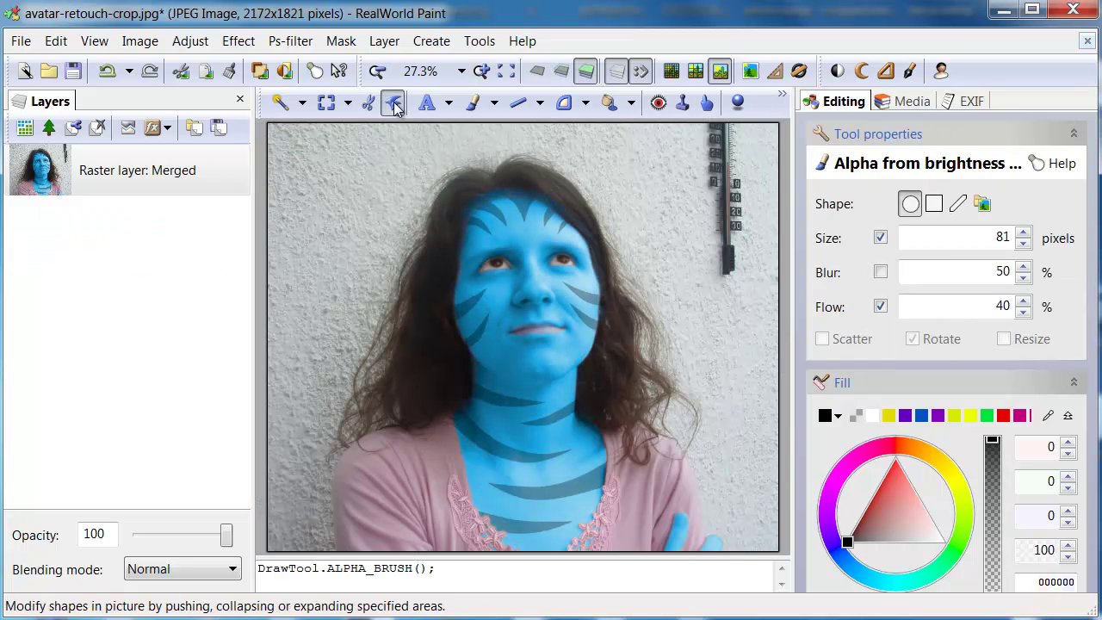
Enlarge both eyes with the Shapeshifter's expand mode and push their outlines into shape with the size at 100 pixels
{"action": "left_click", "coordinate": [394, 104]}
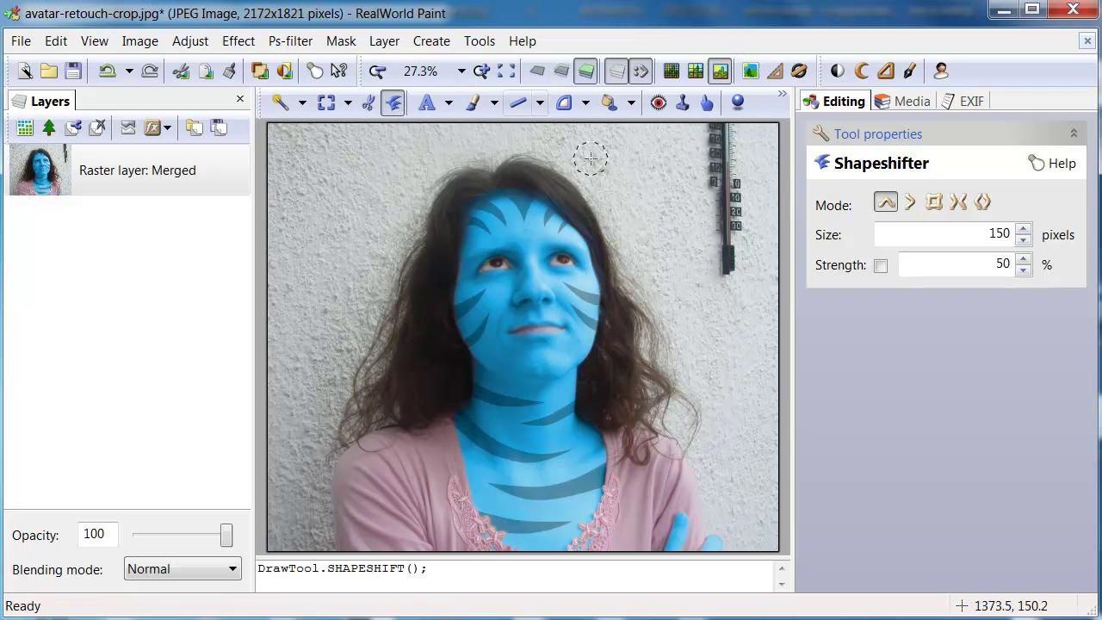
{"action": "left_click", "coordinate": [983, 203]}
{"action": "scroll", "coordinate": [488, 258], "scroll_direction": "up", "scroll_amount": 3}
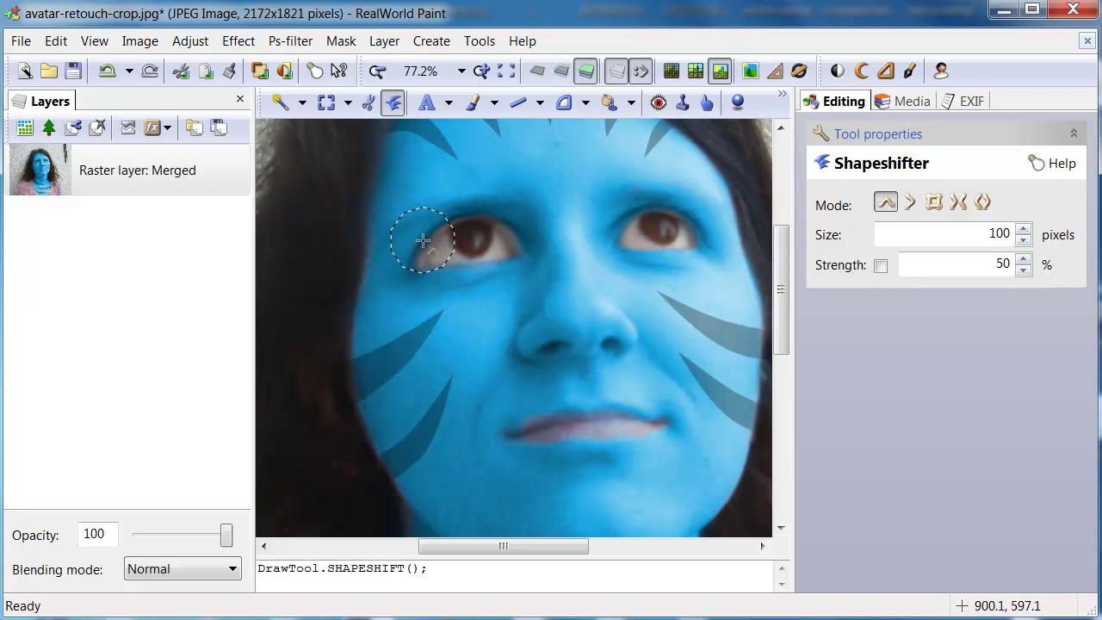
{"action": "mouse_move", "coordinate": [658, 243]}
{"action": "left_mouse_down"}
{"action": "mouse_move", "coordinate": [623, 225]}
{"action": "mouse_move", "coordinate": [651, 203]}
{"action": "mouse_move", "coordinate": [691, 206]}
{"action": "mouse_move", "coordinate": [697, 260]}
{"action": "mouse_move", "coordinate": [622, 259]}
{"action": "mouse_move", "coordinate": [623, 194]}
{"action": "mouse_move", "coordinate": [676, 184]}
{"action": "mouse_move", "coordinate": [700, 197]}
{"action": "mouse_move", "coordinate": [711, 224]}
{"action": "left_mouse_up"}
{"action": "mouse_move", "coordinate": [468, 198]}
{"action": "left_mouse_down"}
{"action": "mouse_move", "coordinate": [419, 214]}
{"action": "mouse_move", "coordinate": [427, 184]}
{"action": "mouse_move", "coordinate": [505, 197]}
{"action": "mouse_move", "coordinate": [587, 265]}
{"action": "mouse_move", "coordinate": [450, 192]}
{"action": "mouse_move", "coordinate": [563, 289]}
{"action": "left_mouse_up"}
Recolour the iris of the eye on the picture's right yellow, using a Colorize retouch brush with size 25 and flow 20%
{"action": "left_click", "coordinate": [707, 103]}
{"action": "left_click", "coordinate": [972, 207]}
{"action": "left_click", "coordinate": [937, 352]}
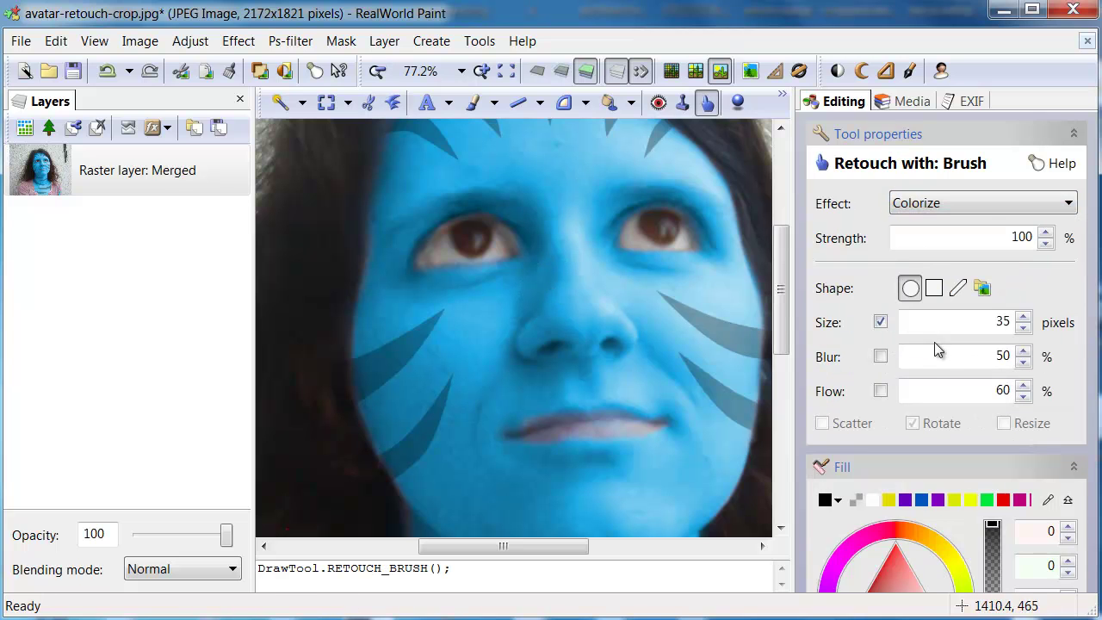
{"action": "type", "text": "2"}
{"action": "scroll", "coordinate": [648, 284], "scroll_direction": "up", "scroll_amount": 4}
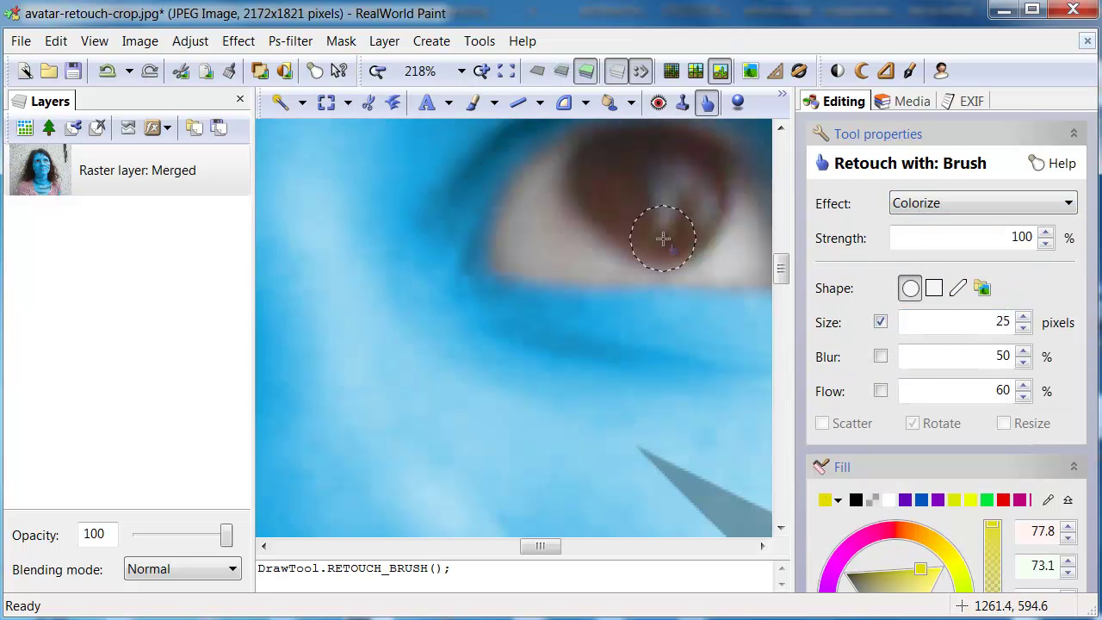
{"action": "left_click", "coordinate": [1024, 397]}
{"action": "mouse_move", "coordinate": [586, 233]}
{"action": "left_mouse_down"}
{"action": "mouse_move", "coordinate": [605, 172]}
{"action": "mouse_move", "coordinate": [570, 226]}
{"action": "left_mouse_up"}
{"action": "scroll", "coordinate": [645, 239], "scroll_direction": "down", "scroll_amount": 2}
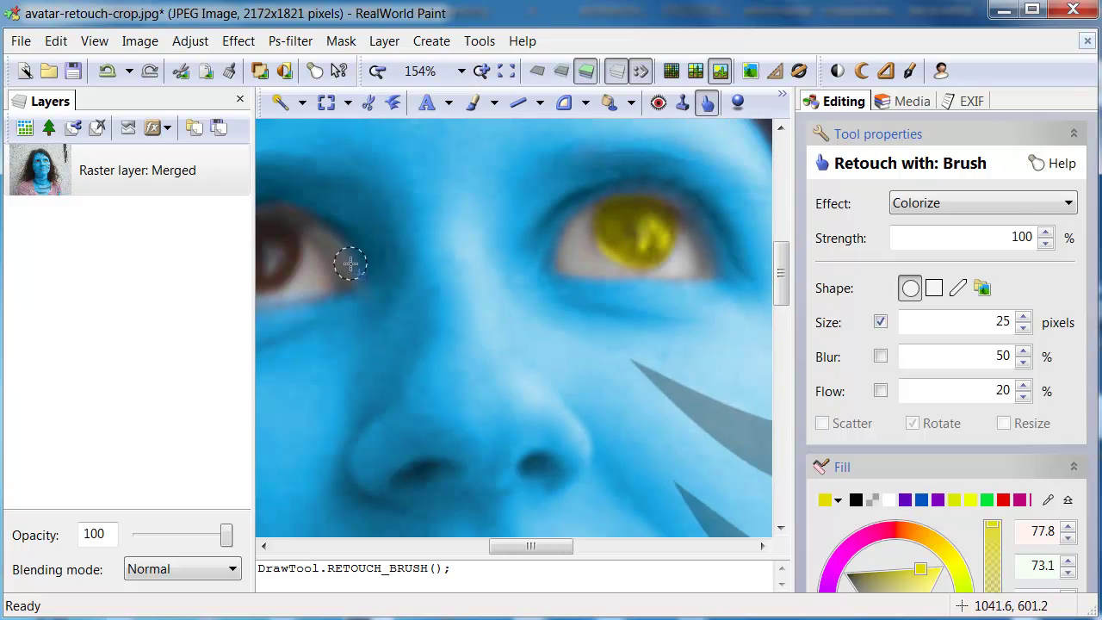
Colorize the iris of the eye on the picture's left with the same yellow retouch brush
{"action": "scroll", "coordinate": [347, 260], "scroll_direction": "up", "scroll_amount": 3}
{"action": "mouse_move", "coordinate": [528, 278]}
{"action": "left_mouse_down"}
{"action": "mouse_move", "coordinate": [453, 277]}
{"action": "mouse_move", "coordinate": [410, 234]}
{"action": "mouse_move", "coordinate": [447, 184]}
{"action": "left_mouse_up"}
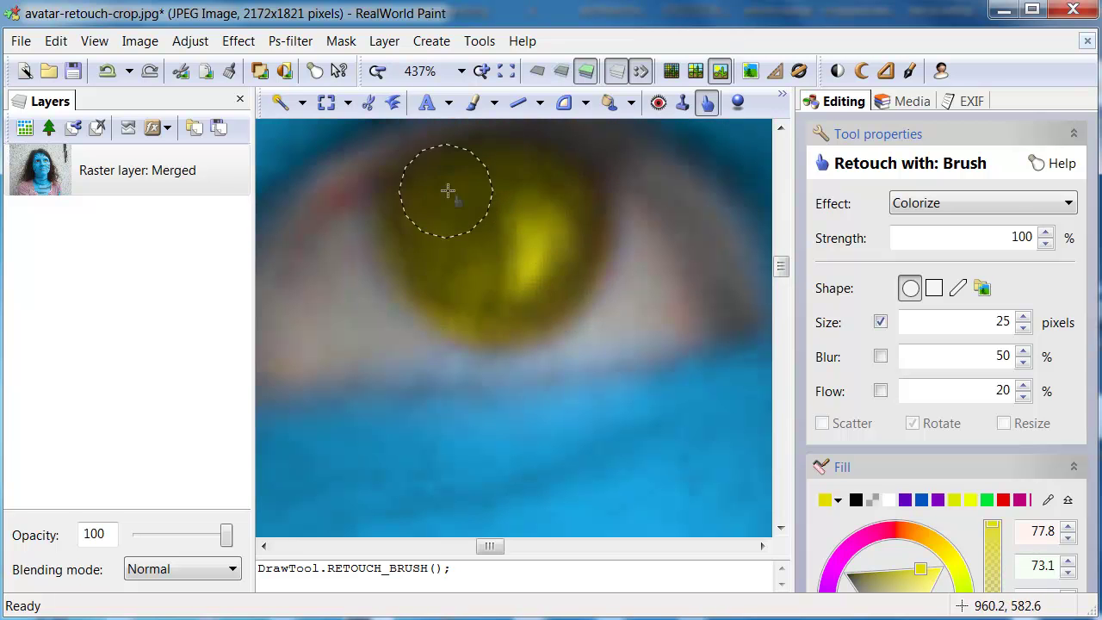
{"action": "scroll", "coordinate": [482, 215], "scroll_direction": "down", "scroll_amount": 2}
{"action": "scroll", "coordinate": [516, 249], "scroll_direction": "down", "scroll_amount": 2}
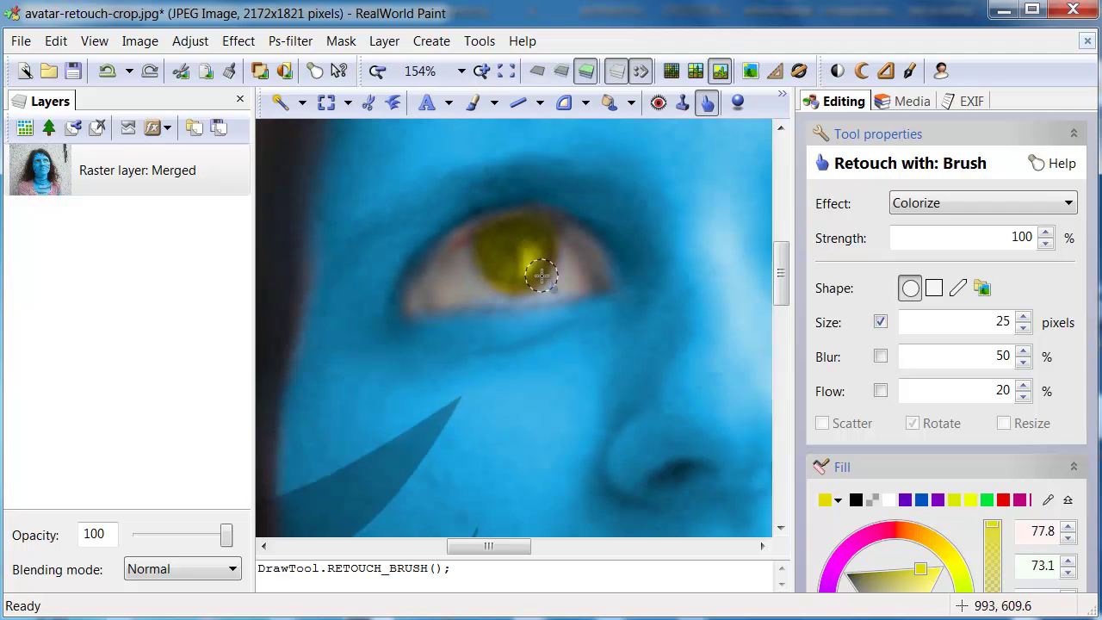
Paint a black pupil in each yellow iris with the Brush at size 25 and flow 100%
{"action": "left_click", "coordinate": [473, 102]}
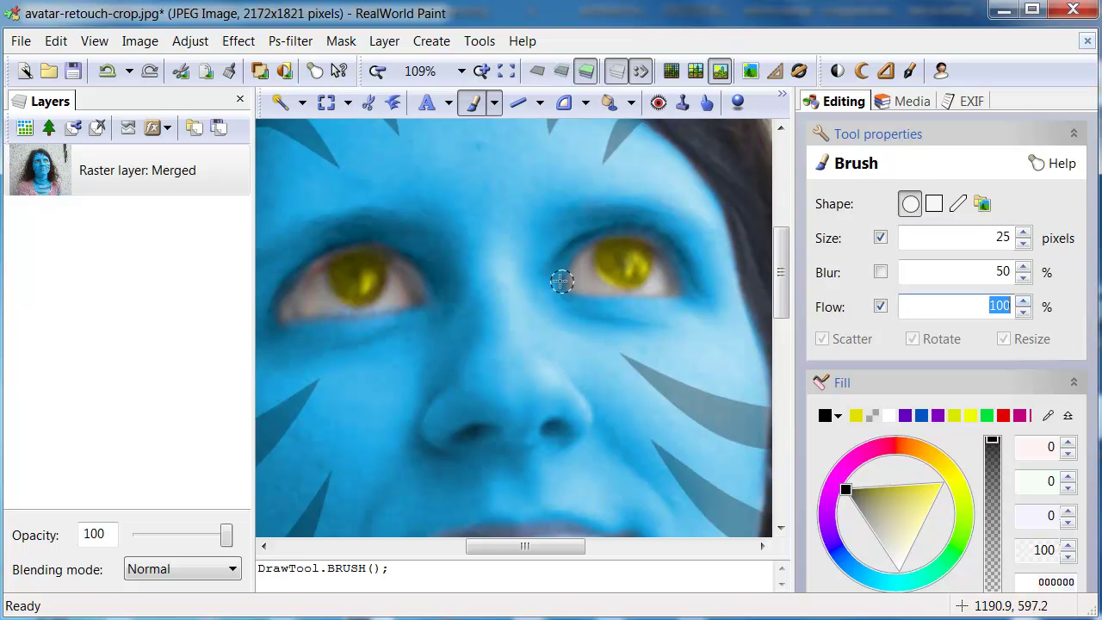
{"action": "scroll", "coordinate": [625, 257], "scroll_direction": "down", "scroll_amount": 2}
{"action": "scroll", "coordinate": [619, 293], "scroll_direction": "up", "scroll_amount": 3}
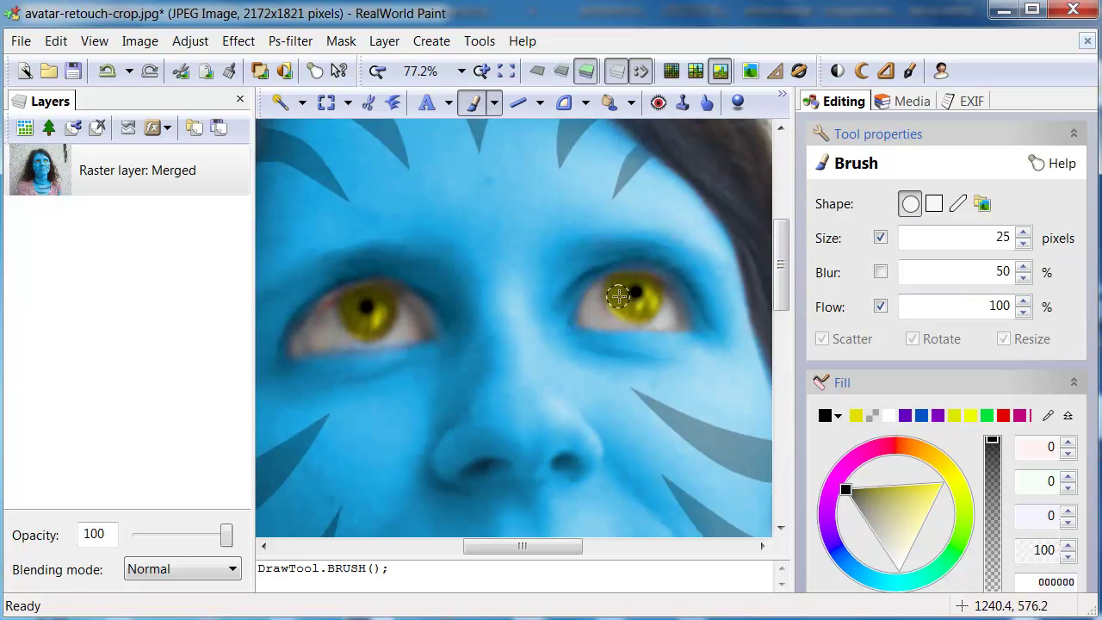
{"action": "scroll", "coordinate": [642, 290], "scroll_direction": "down", "scroll_amount": 2}
{"action": "scroll", "coordinate": [450, 305], "scroll_direction": "up", "scroll_amount": 2}
{"action": "scroll", "coordinate": [549, 352], "scroll_direction": "down", "scroll_amount": 3}
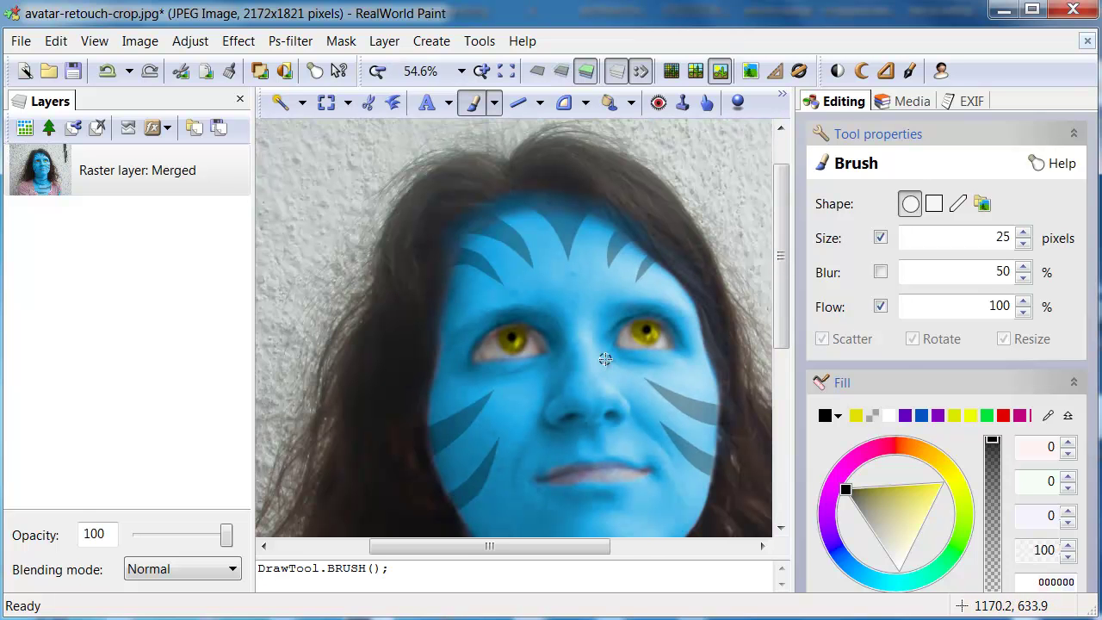
Paint small white highlights on both pupils with the Brush at size 5 and flow 30%
{"action": "left_click", "coordinate": [888, 416]}
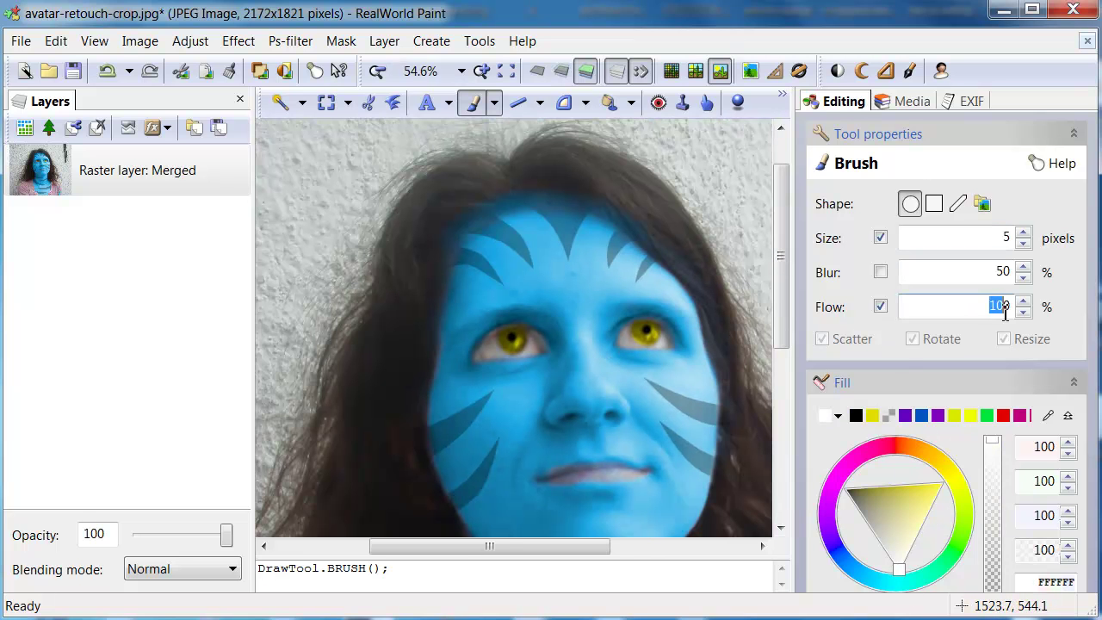
{"action": "type", "text": "30"}
{"action": "scroll", "coordinate": [504, 334], "scroll_direction": "up", "scroll_amount": 5}
{"action": "scroll", "coordinate": [516, 336], "scroll_direction": "down", "scroll_amount": 2}
{"action": "scroll", "coordinate": [654, 374], "scroll_direction": "up", "scroll_amount": 3}
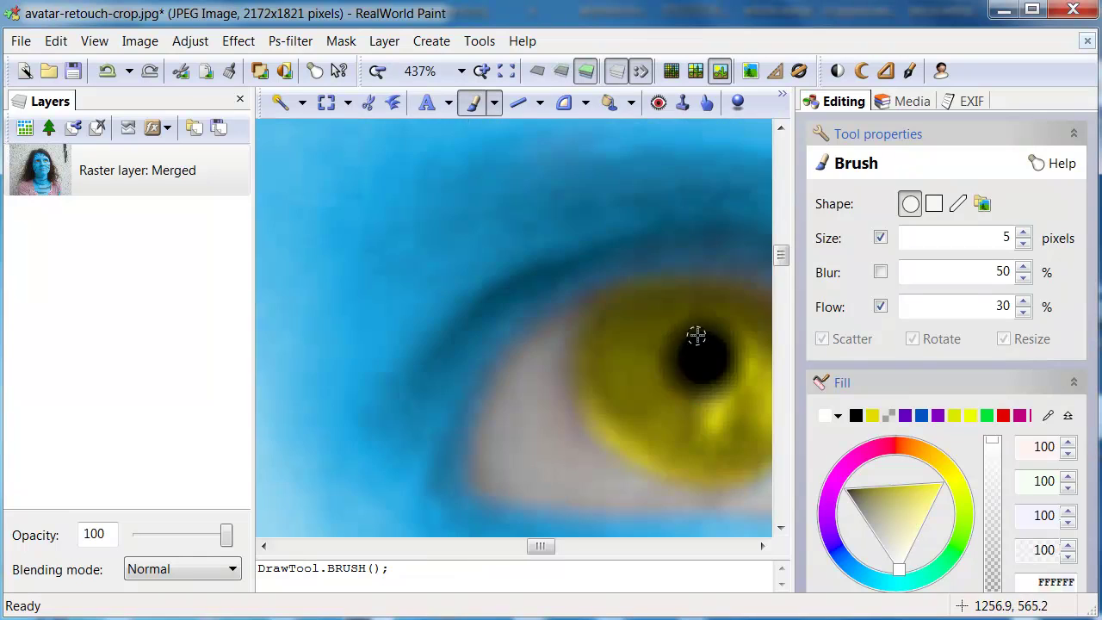
{"action": "left_click_drag", "start_coordinate": [685, 349], "coordinate": [697, 334]}
{"action": "scroll", "coordinate": [696, 335], "scroll_direction": "down", "scroll_amount": 3}
{"action": "scroll", "coordinate": [479, 379], "scroll_direction": "up", "scroll_amount": 2}
{"action": "scroll", "coordinate": [479, 366], "scroll_direction": "down", "scroll_amount": 6}
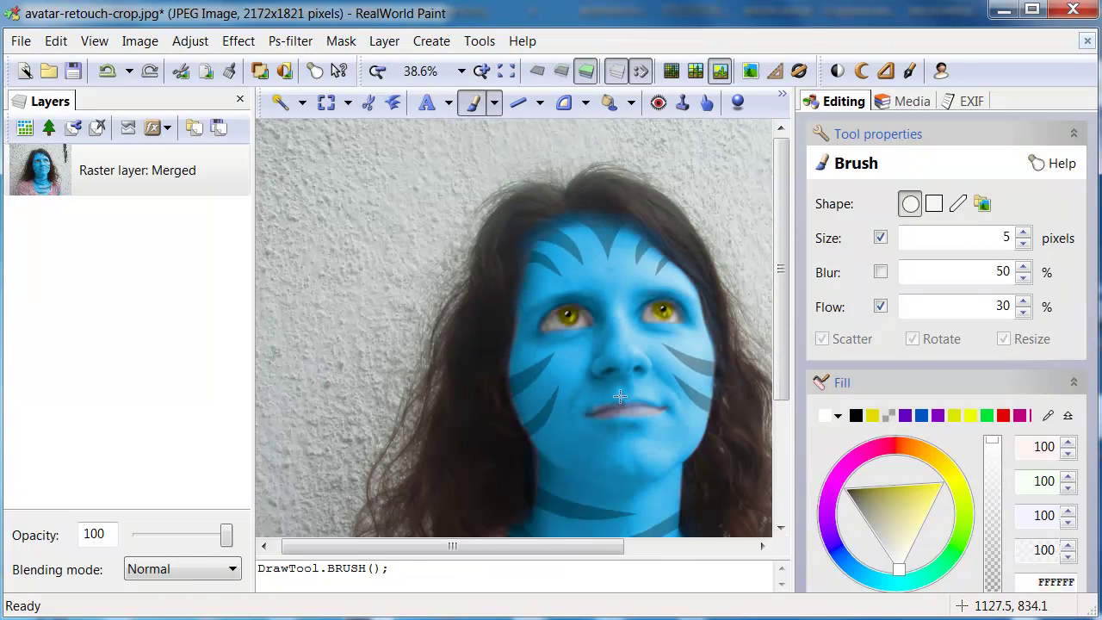
Reshape the mouth and lower face with the Shapeshifter in push mode at a size of 300 pixels
{"action": "left_click", "coordinate": [394, 104]}
{"action": "left_click_drag", "start_coordinate": [531, 376], "coordinate": [422, 320]}
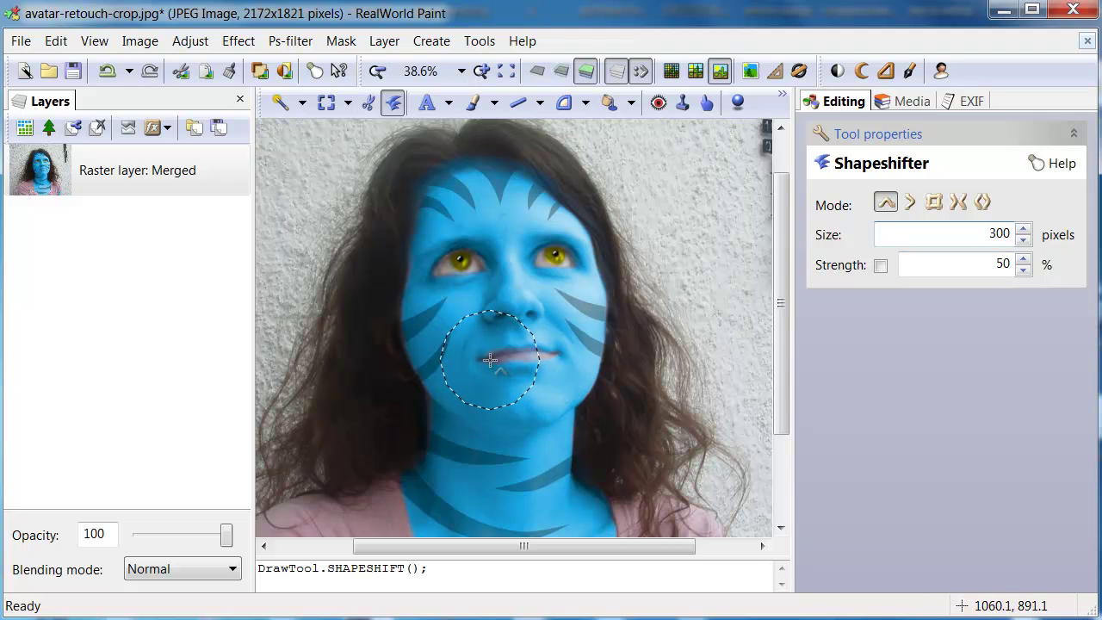
{"action": "mouse_move", "coordinate": [509, 357]}
{"action": "left_mouse_down"}
{"action": "mouse_move", "coordinate": [535, 369]}
{"action": "mouse_move", "coordinate": [558, 355]}
{"action": "mouse_move", "coordinate": [514, 328]}
{"action": "mouse_move", "coordinate": [513, 307]}
{"action": "mouse_move", "coordinate": [503, 326]}
{"action": "mouse_move", "coordinate": [539, 309]}
{"action": "mouse_move", "coordinate": [541, 324]}
{"action": "mouse_move", "coordinate": [405, 362]}
{"action": "mouse_move", "coordinate": [416, 364]}
{"action": "mouse_move", "coordinate": [400, 340]}
{"action": "mouse_move", "coordinate": [403, 304]}
{"action": "mouse_move", "coordinate": [599, 317]}
{"action": "mouse_move", "coordinate": [612, 315]}
{"action": "mouse_move", "coordinate": [610, 297]}
{"action": "mouse_move", "coordinate": [594, 399]}
{"action": "mouse_move", "coordinate": [588, 390]}
{"action": "mouse_move", "coordinate": [588, 401]}
{"action": "mouse_move", "coordinate": [502, 411]}
{"action": "mouse_move", "coordinate": [509, 394]}
{"action": "mouse_move", "coordinate": [511, 420]}
{"action": "left_mouse_up"}
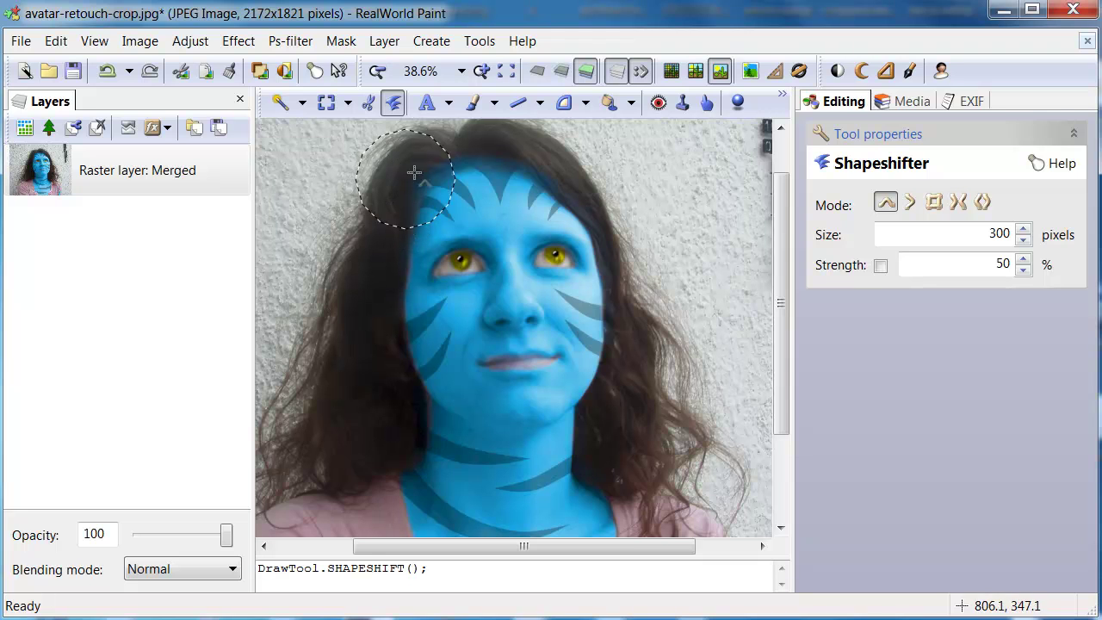
Set the Brush size to 8 pixels, test a white dab at the tip of a forehead stripe and undo it
{"action": "left_click", "coordinate": [473, 101]}
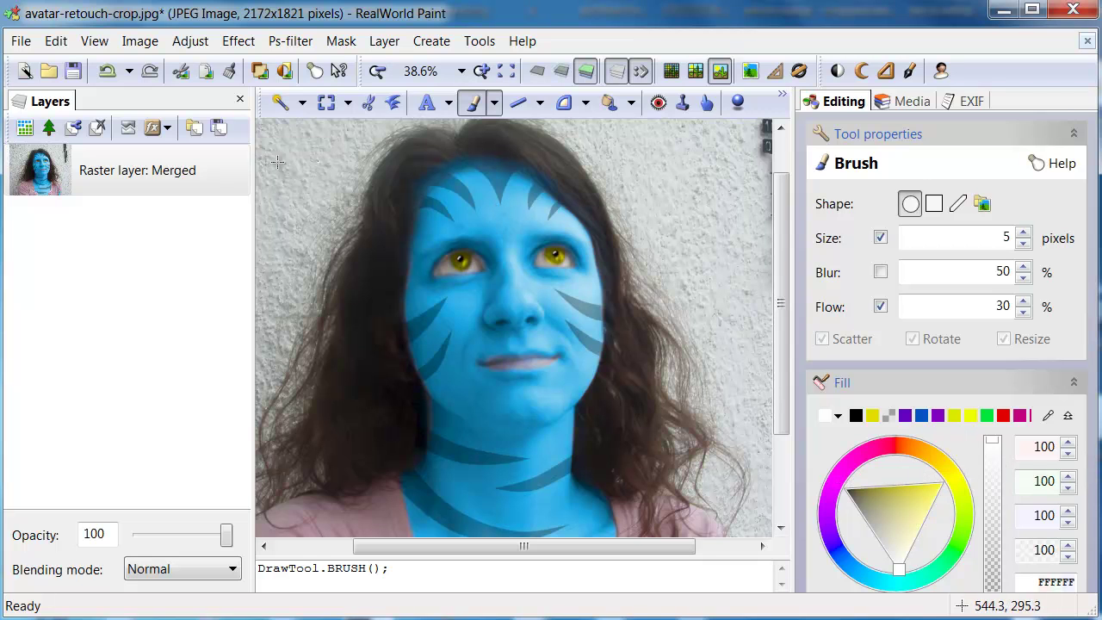
{"action": "scroll", "coordinate": [487, 198], "scroll_direction": "up", "scroll_amount": 1}
{"action": "double_click", "coordinate": [1006, 237]}
{"action": "type", "text": "8"}
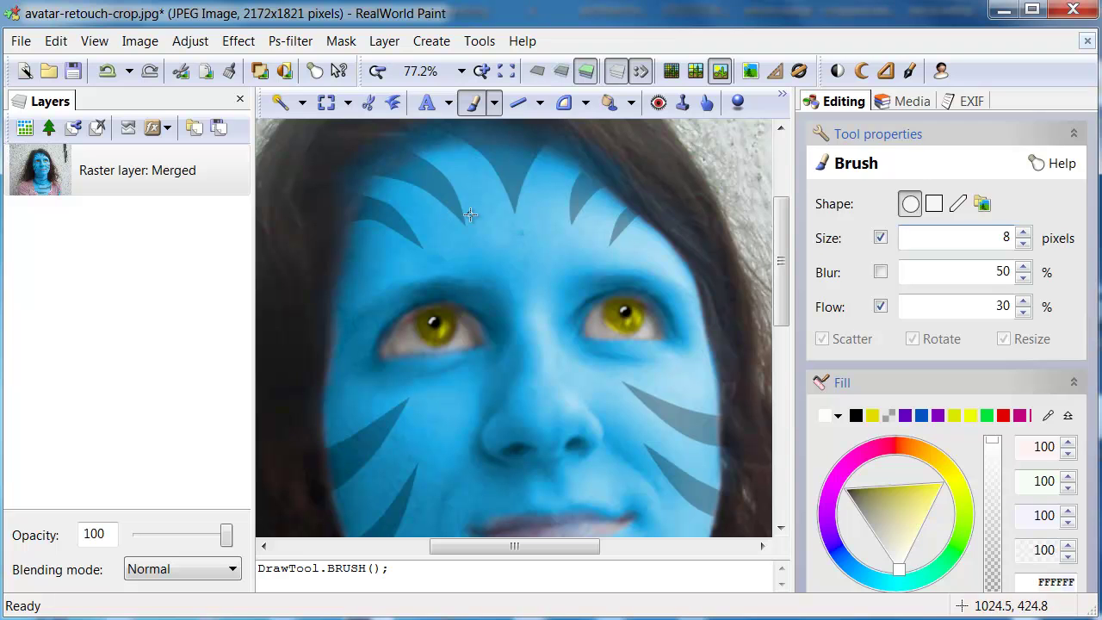
{"action": "left_click", "coordinate": [461, 216]}
{"action": "left_click", "coordinate": [107, 71]}
Set the brush flow to 100%, its blur to 10% and its size to 9 pixels
{"action": "double_click", "coordinate": [1002, 306]}
{"action": "type", "text": "100"}
{"action": "double_click", "coordinate": [1003, 275]}
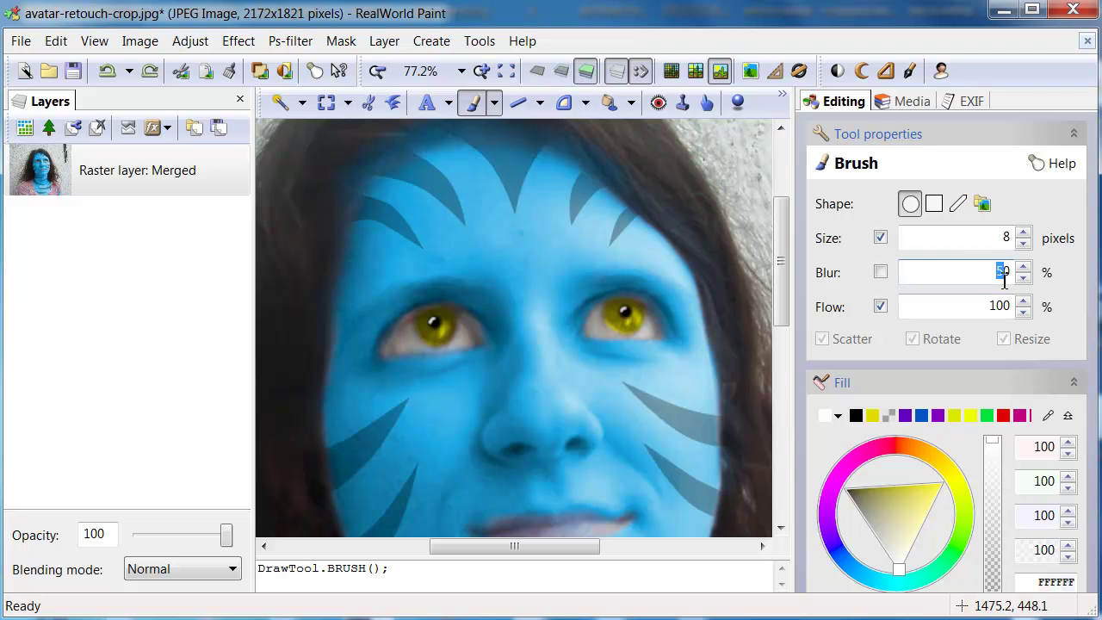
{"action": "type", "text": "10"}
{"action": "left_click", "coordinate": [1022, 233]}
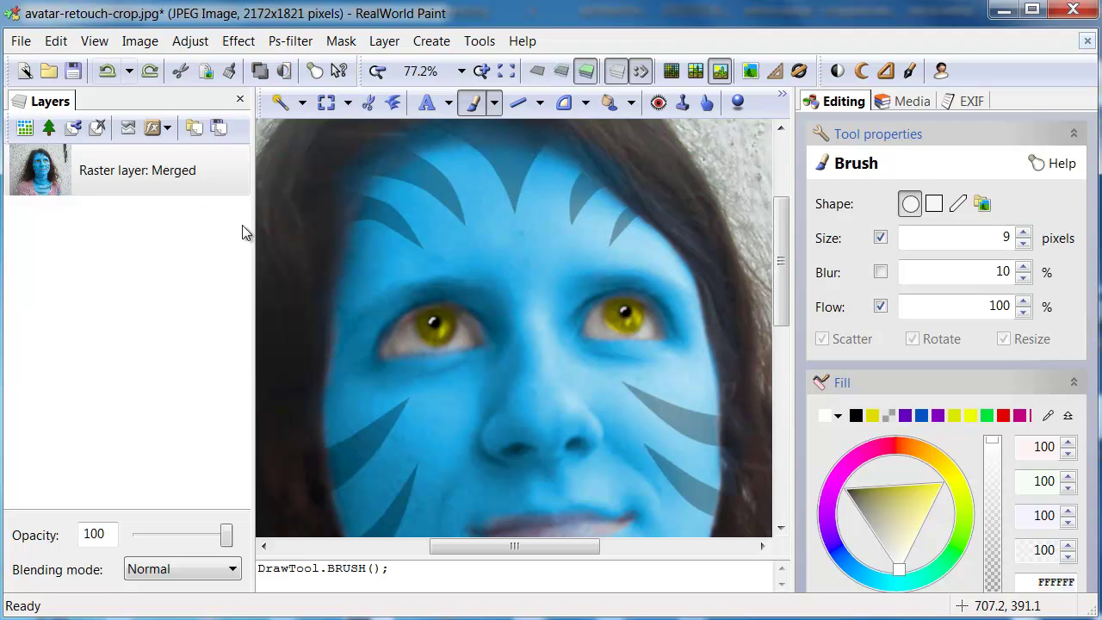
Add a new raster layer and dab a row of white dots across the forehead along the stripe tips
{"action": "left_click", "coordinate": [24, 129]}
{"action": "left_click", "coordinate": [514, 187]}
{"action": "left_click", "coordinate": [481, 194]}
{"action": "left_click", "coordinate": [458, 206]}
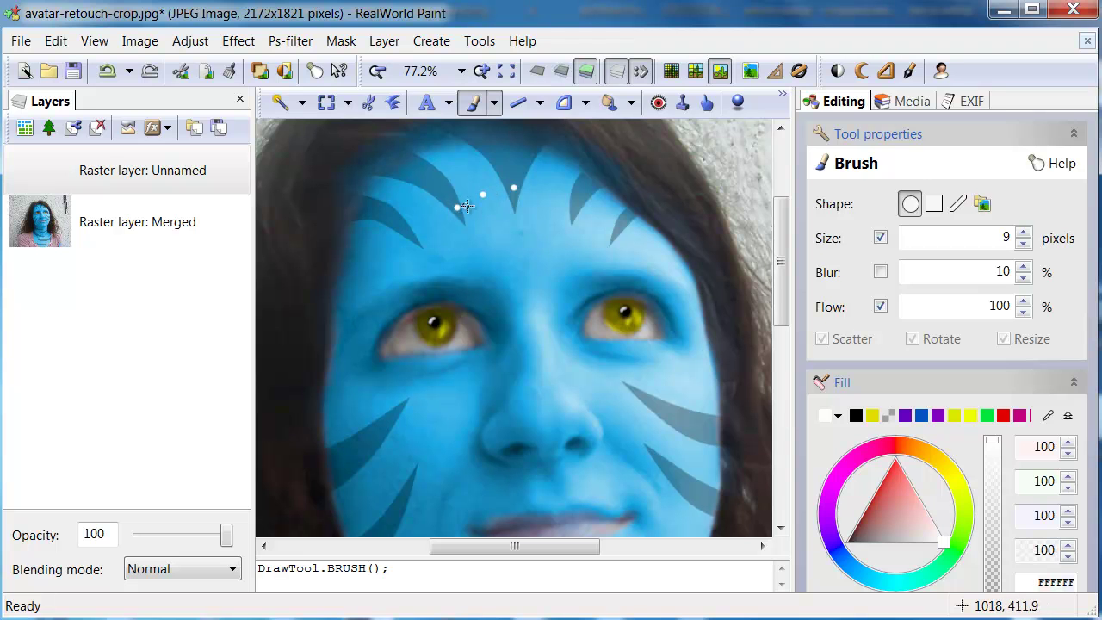
{"action": "left_click", "coordinate": [545, 193]}
Add a Shadow effect to the dots layer's style and set the shadow colour to white
{"action": "left_click", "coordinate": [155, 127]}
{"action": "left_click", "coordinate": [185, 157]}
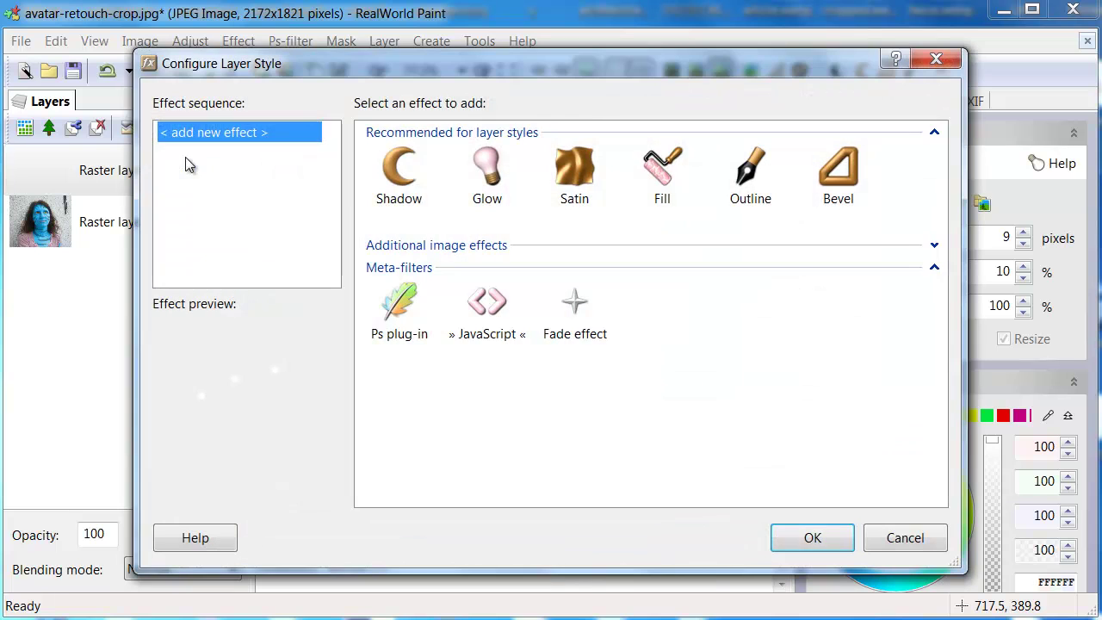
{"action": "left_click", "coordinate": [389, 164]}
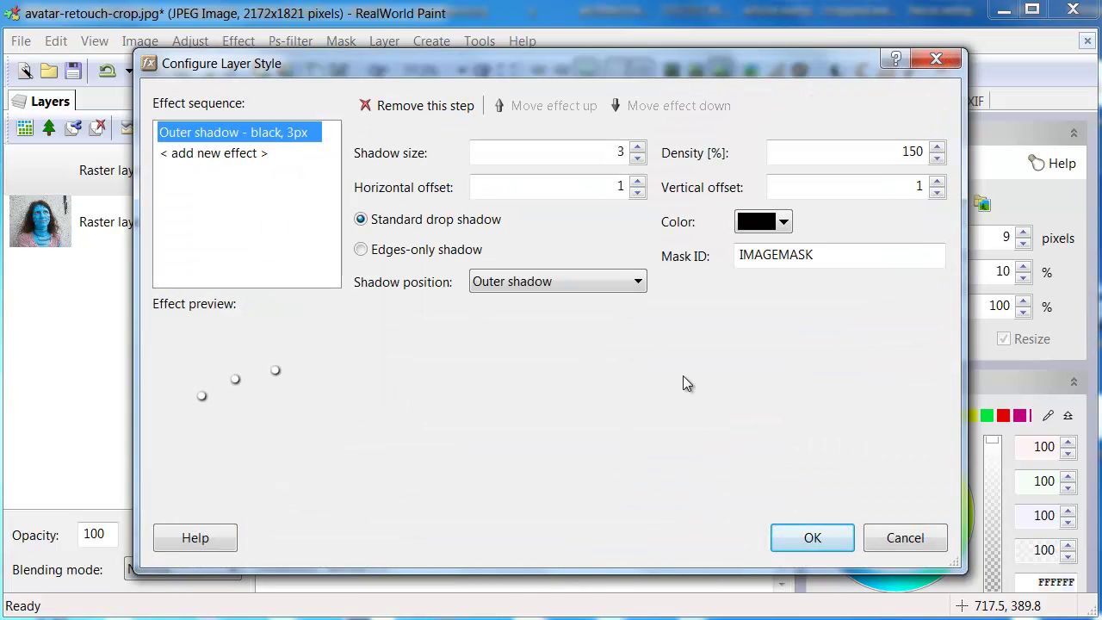
{"action": "left_click", "coordinate": [783, 222]}
{"action": "left_click", "coordinate": [876, 272]}
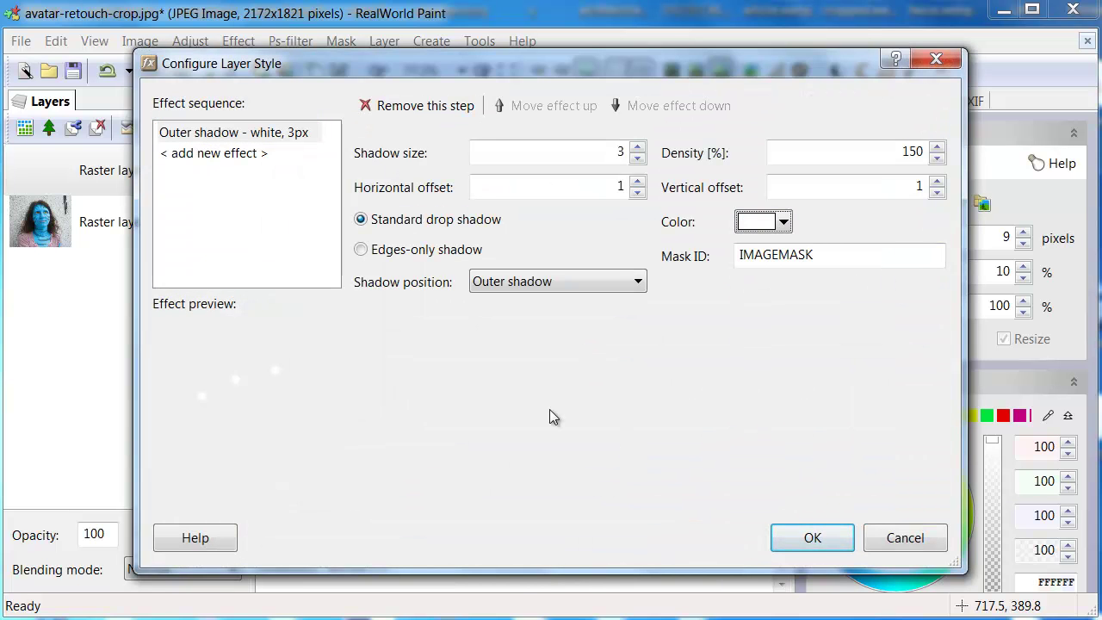
Set the white shadow's size to 20 and both offsets to 0, adjust its density and apply the layer style
{"action": "double_click", "coordinate": [623, 153]}
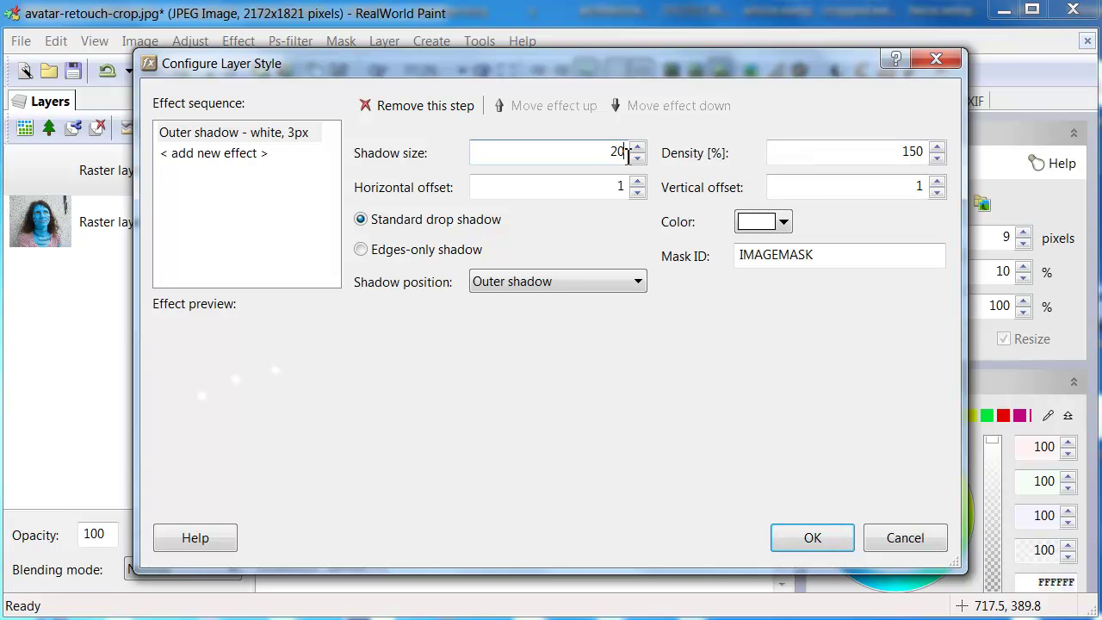
{"action": "left_click", "coordinate": [637, 193]}
{"action": "left_click", "coordinate": [936, 193]}
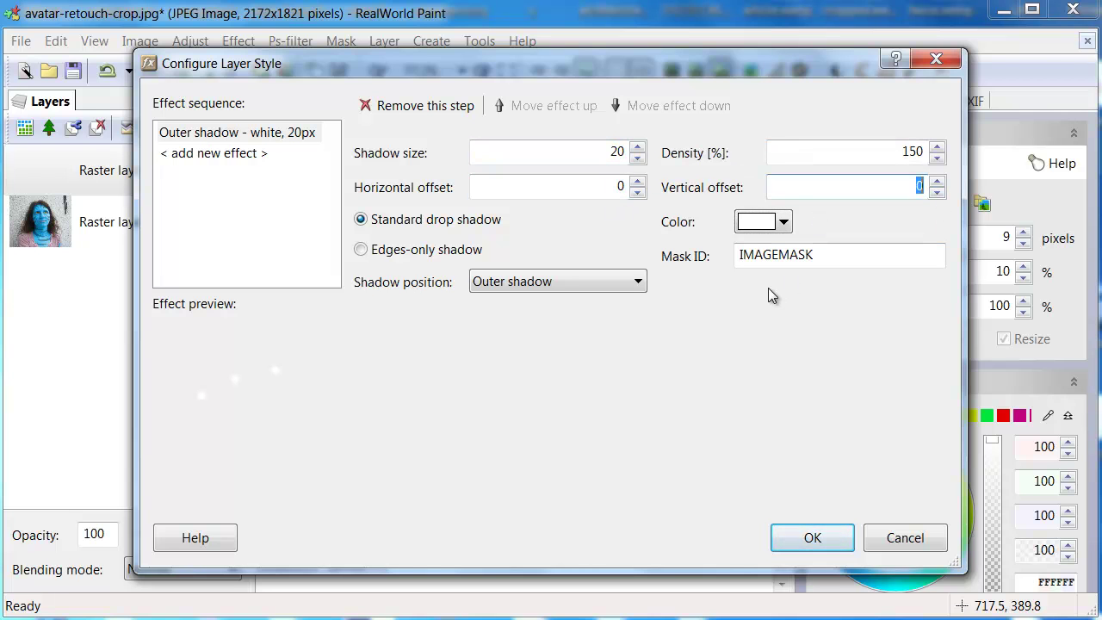
{"action": "left_click_drag", "start_coordinate": [902, 152], "coordinate": [914, 152]}
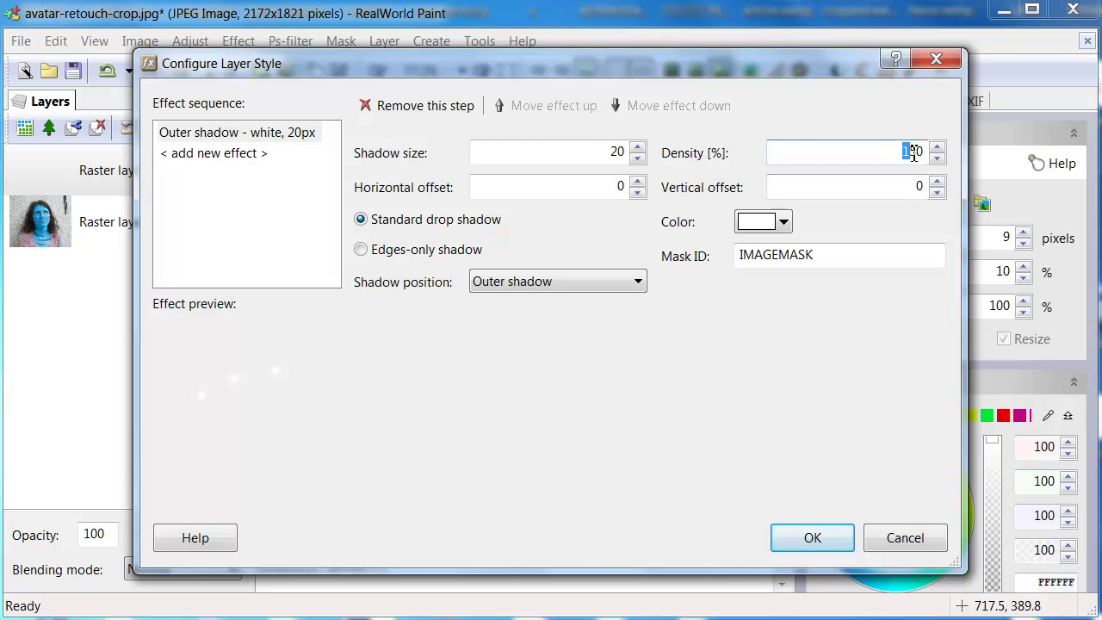
{"action": "left_click", "coordinate": [799, 541]}
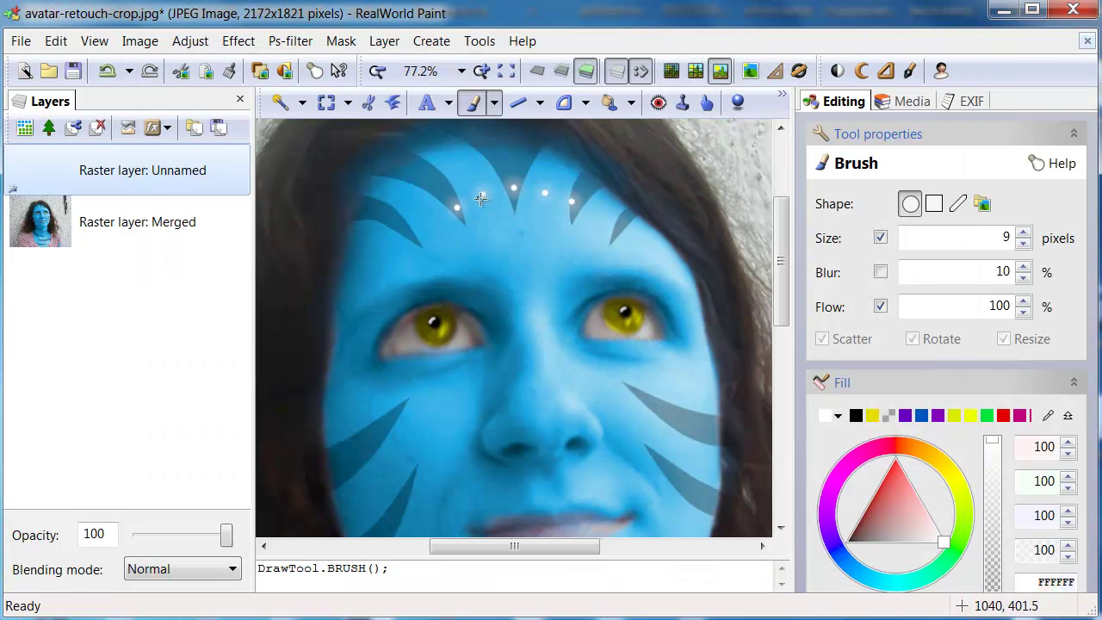
Dab glowing white dots above both eyebrows, extending the forehead row down along the outer stripe tips
{"action": "left_click", "coordinate": [390, 231]}
{"action": "left_click", "coordinate": [421, 247]}
{"action": "left_click", "coordinate": [452, 258]}
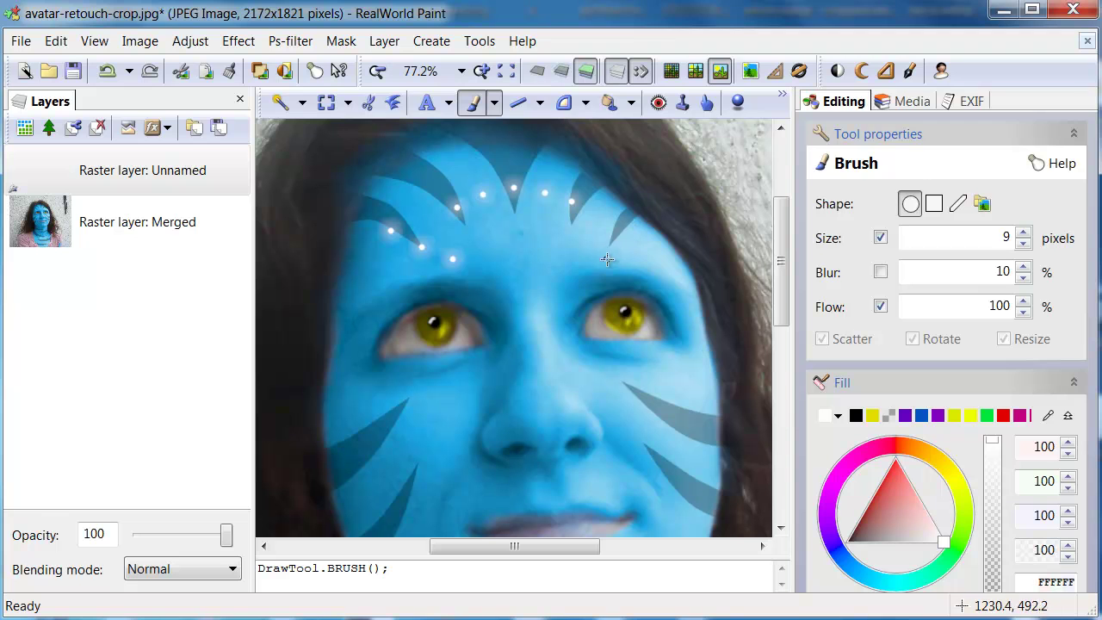
{"action": "left_click", "coordinate": [602, 259]}
{"action": "left_click", "coordinate": [638, 225]}
Dab glowing white dots on both cheeks, beside the nose and around the cheek stripes
{"action": "left_click_drag", "start_coordinate": [475, 424], "coordinate": [469, 301]}
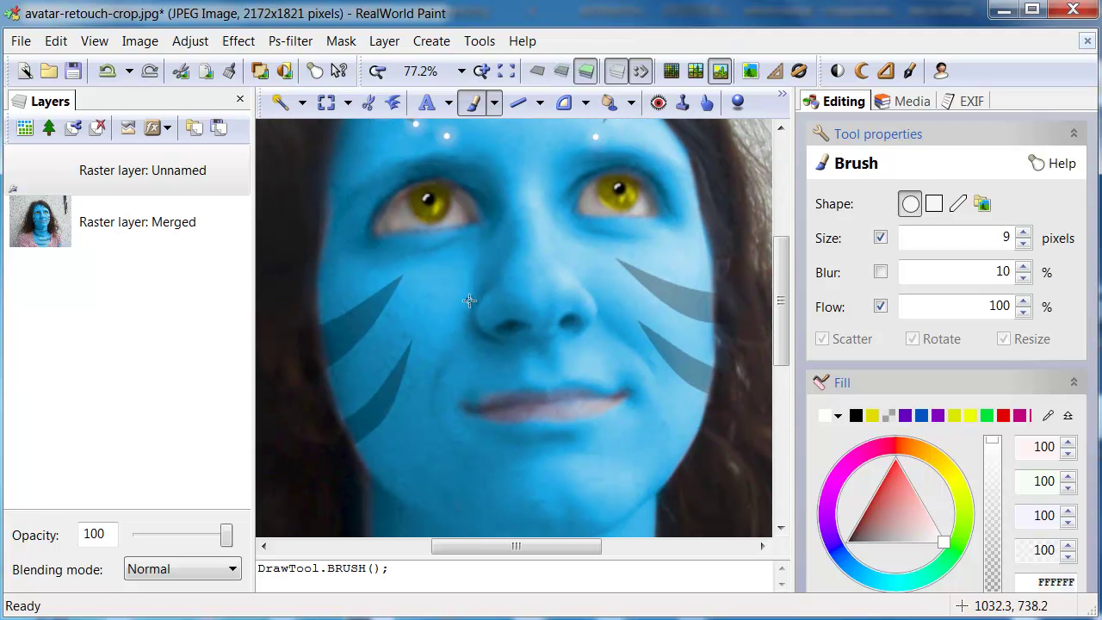
{"action": "left_click_drag", "start_coordinate": [472, 357], "coordinate": [480, 369]}
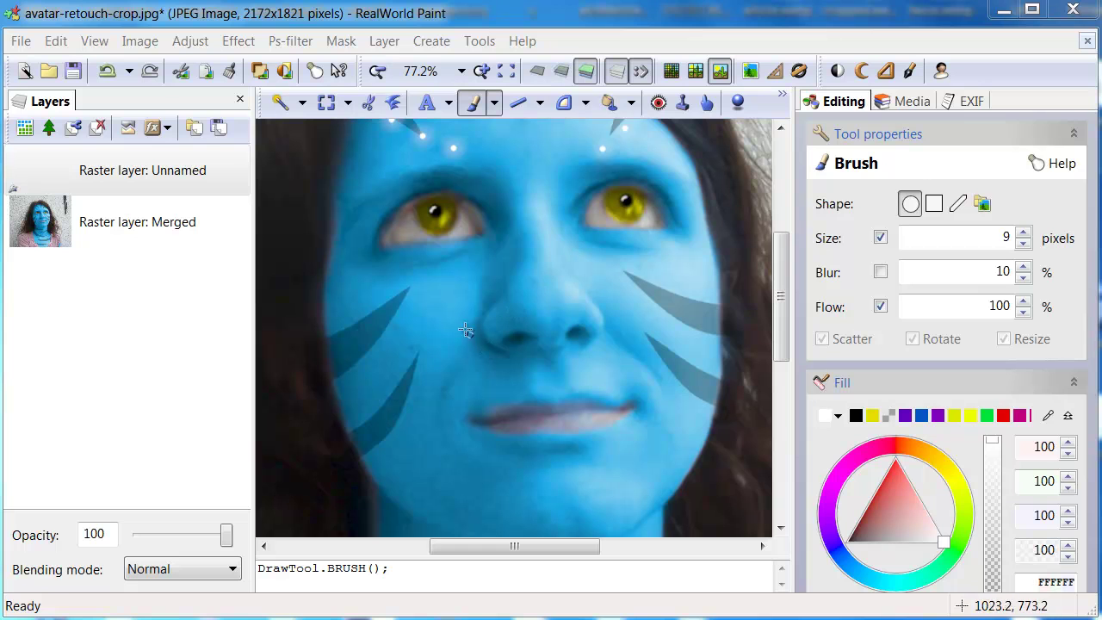
{"action": "left_click", "coordinate": [437, 288]}
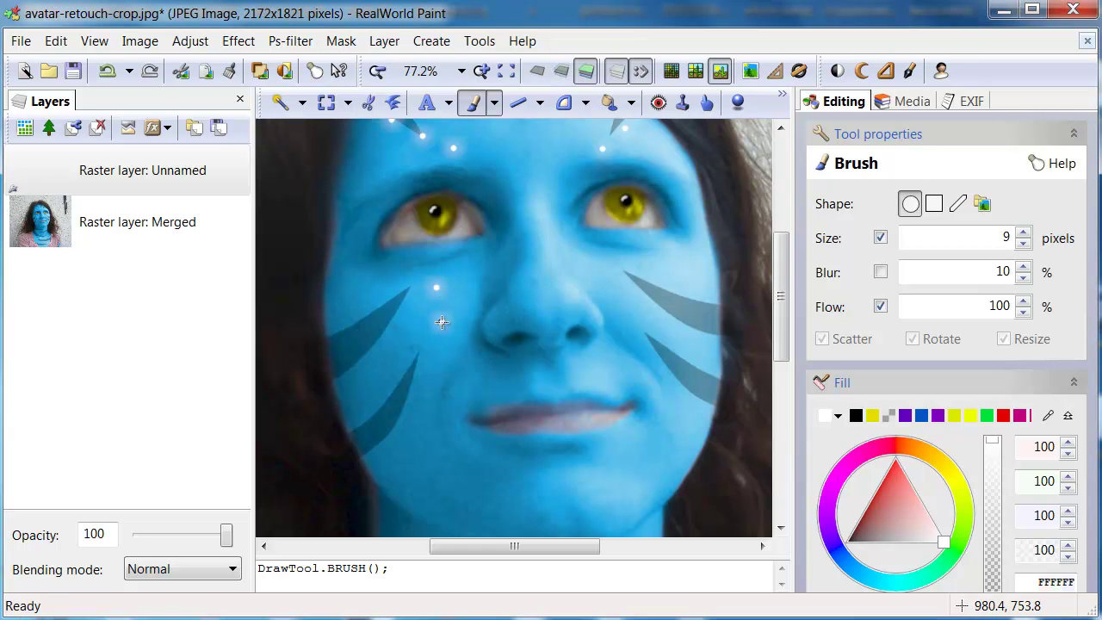
{"action": "left_click", "coordinate": [408, 384]}
{"action": "left_click", "coordinate": [382, 365]}
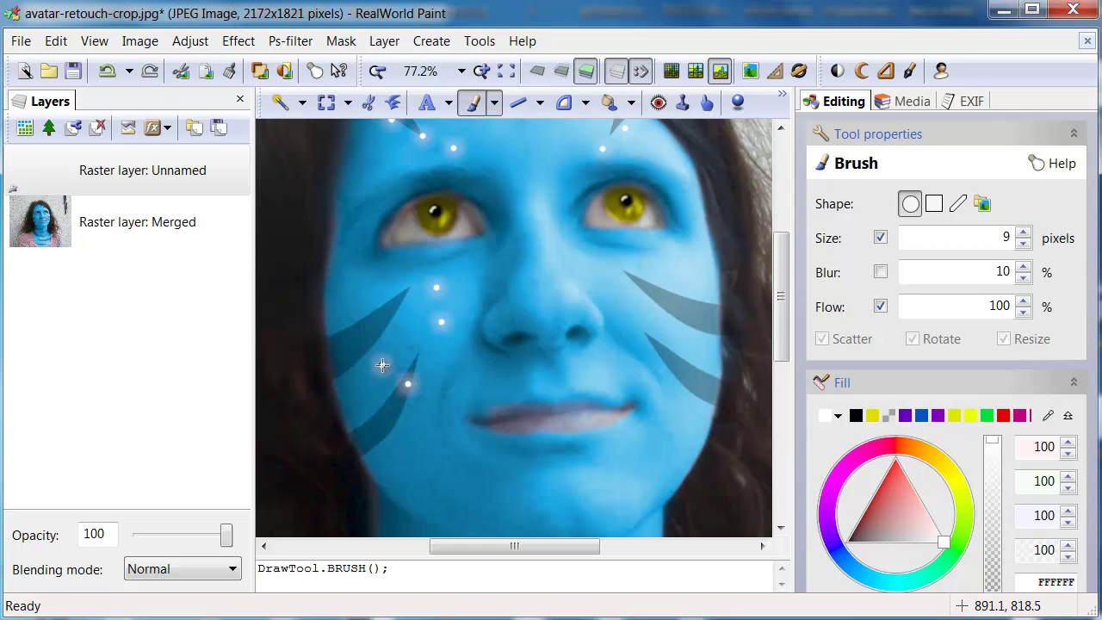
{"action": "left_click", "coordinate": [364, 334]}
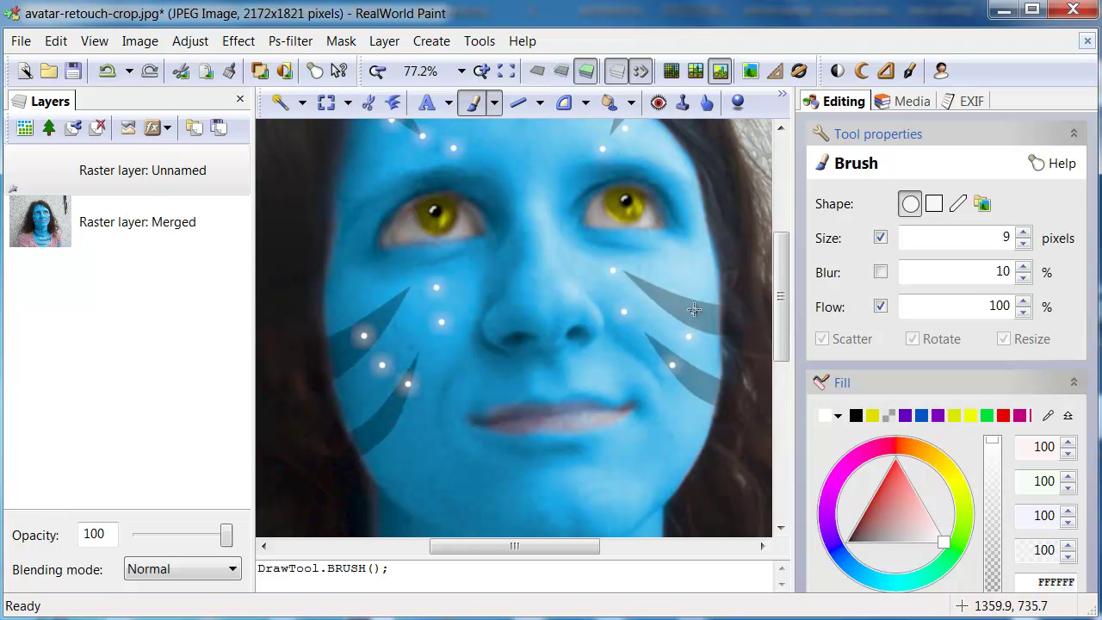
Dab a curved row of four glowing white dots across the chin below the mouth
{"action": "left_click_drag", "start_coordinate": [571, 480], "coordinate": [523, 381]}
{"action": "left_click", "coordinate": [490, 389]}
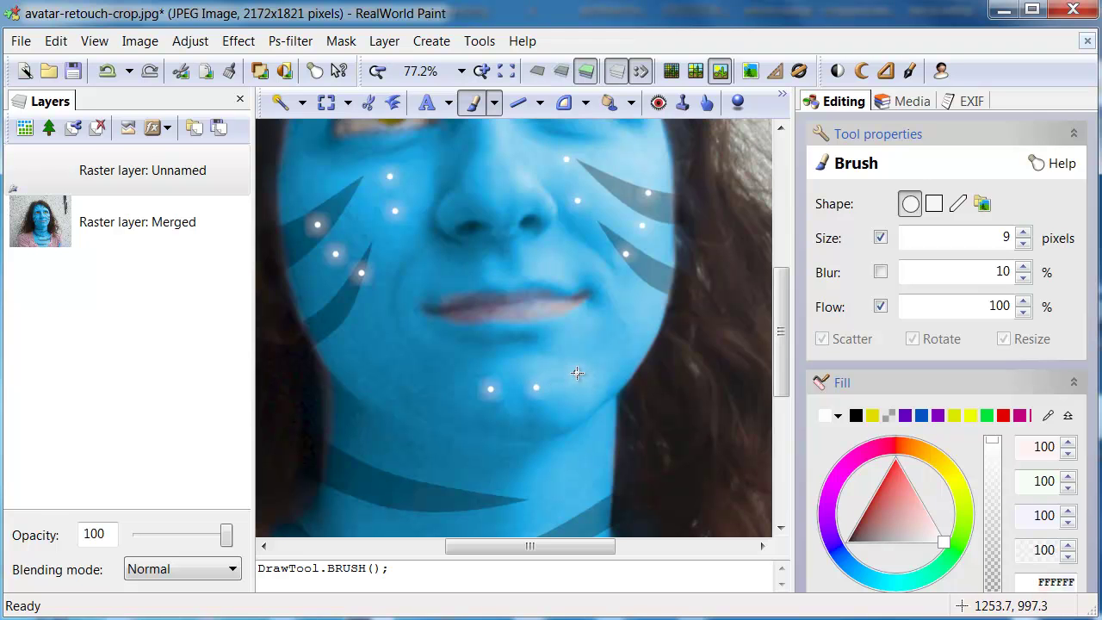
{"action": "left_click", "coordinate": [445, 377]}
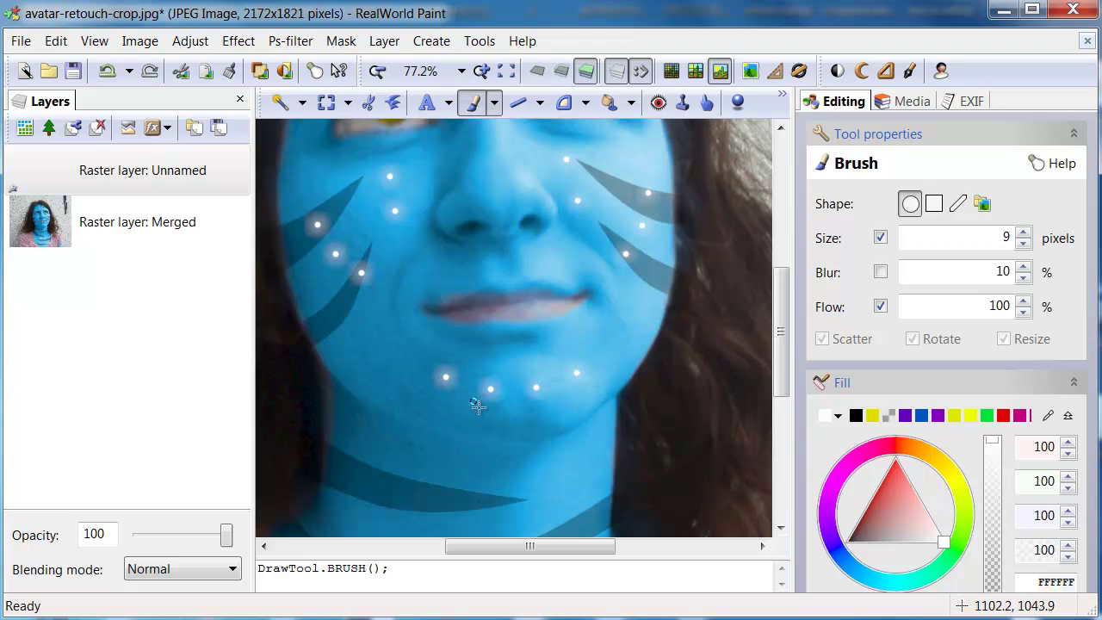
{"action": "scroll", "coordinate": [484, 416], "scroll_direction": "down", "scroll_amount": 2}
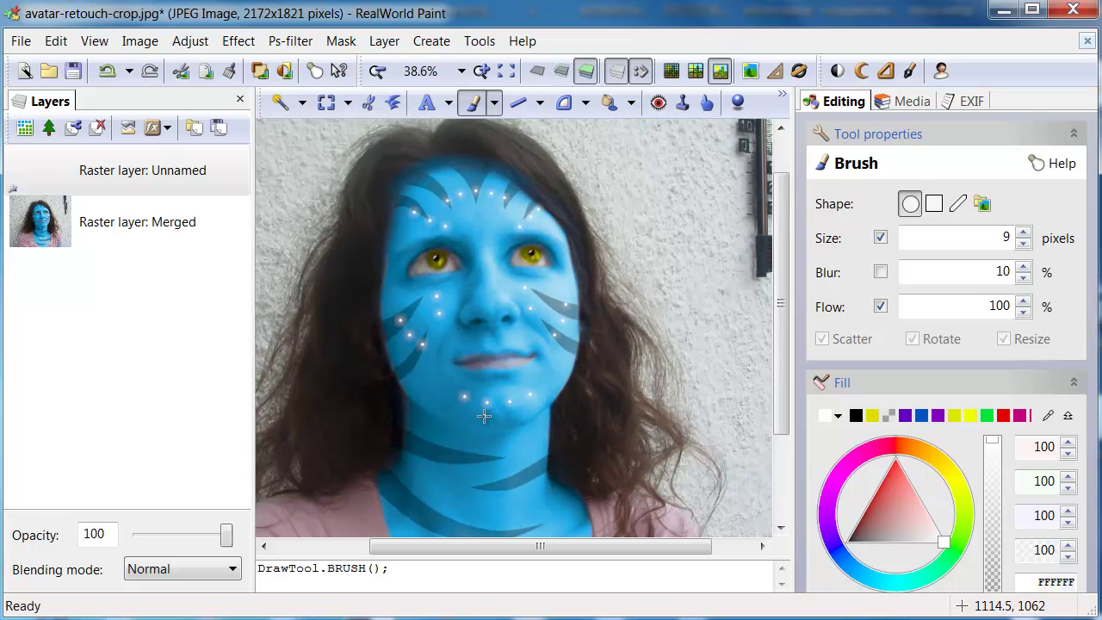